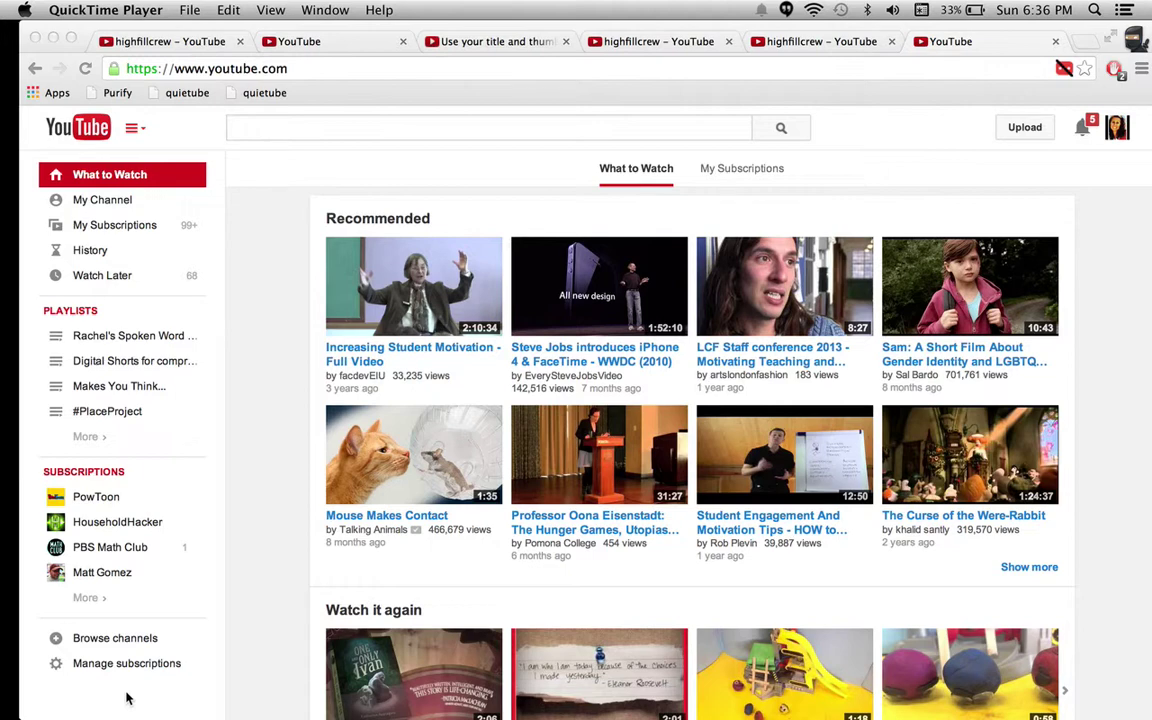
left_click(86, 597)
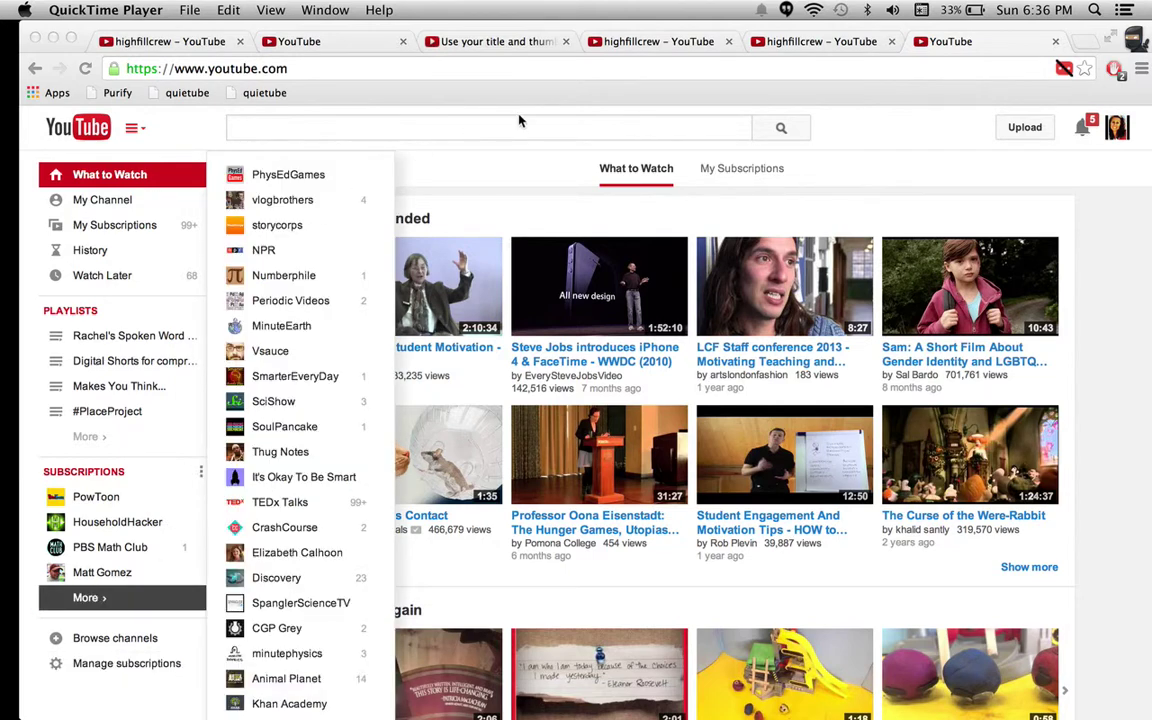
left_click(458, 138)
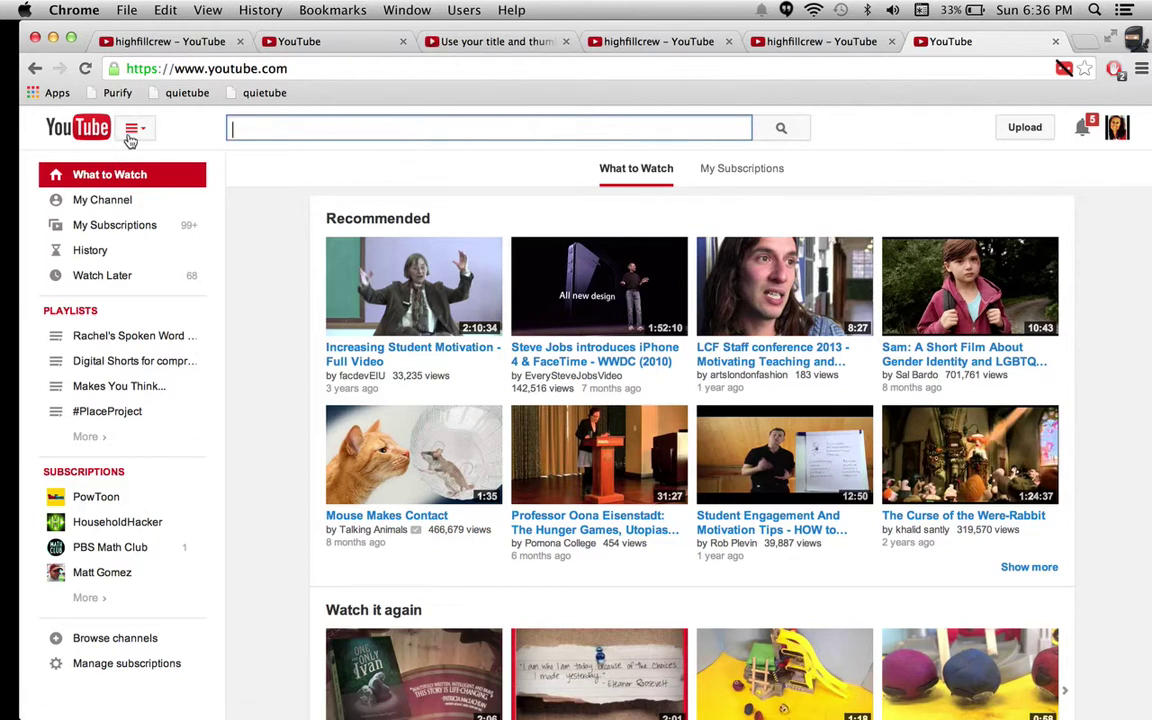
left_click(130, 138)
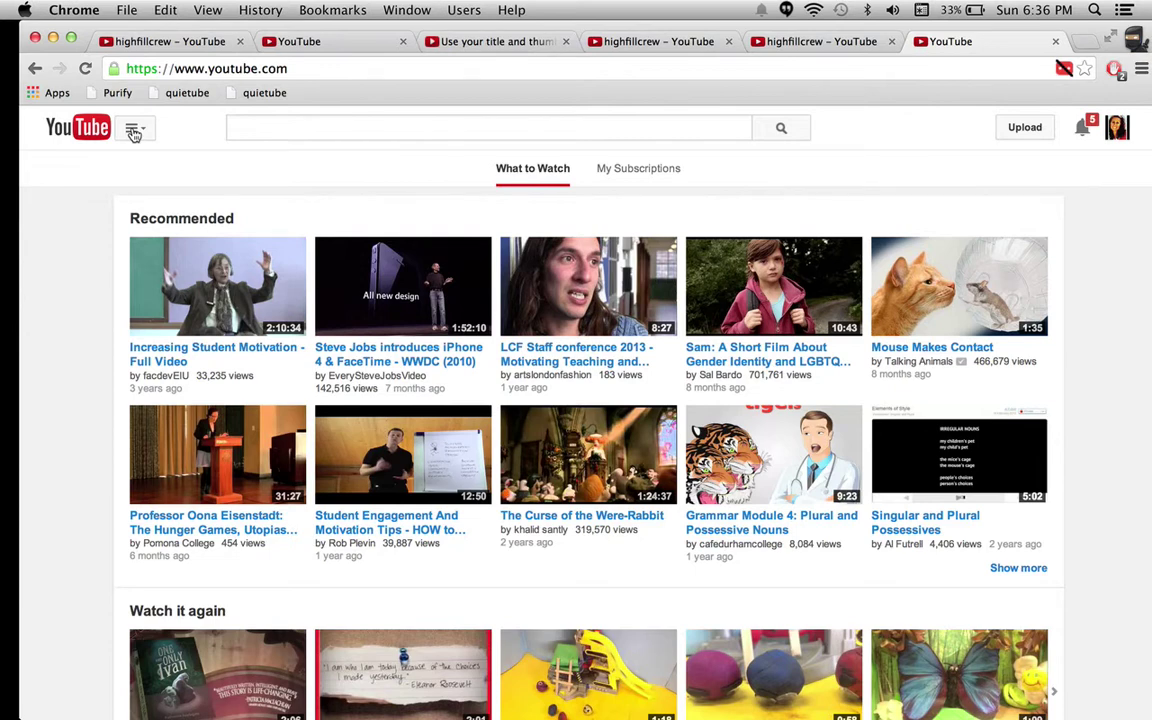
left_click(133, 135)
- Open the Video Manager of the user's own channel and look over the list of uploaded videos
left_click(100, 205)
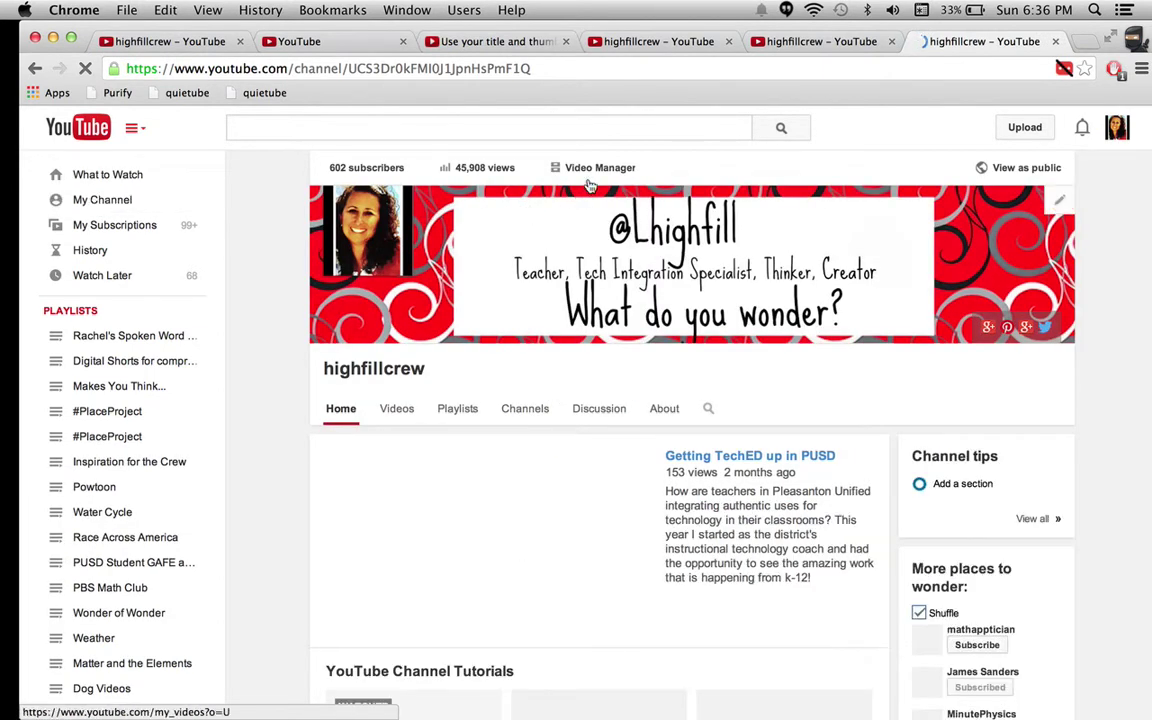
left_click(593, 186)
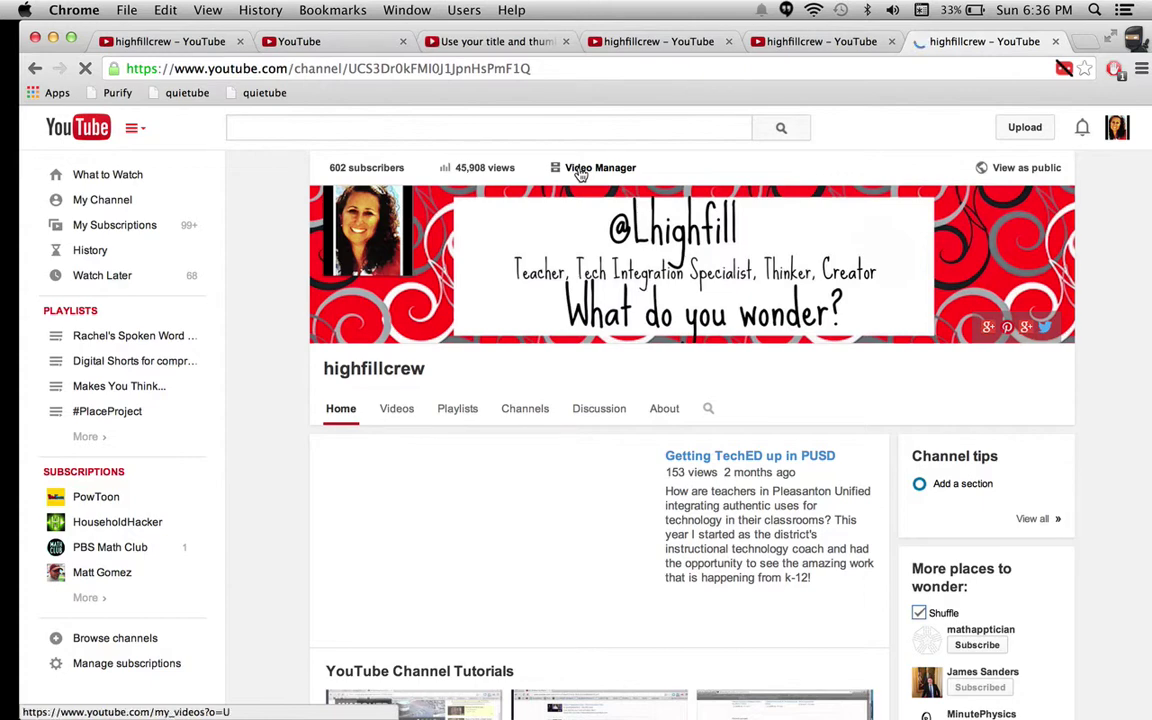
left_click(580, 170)
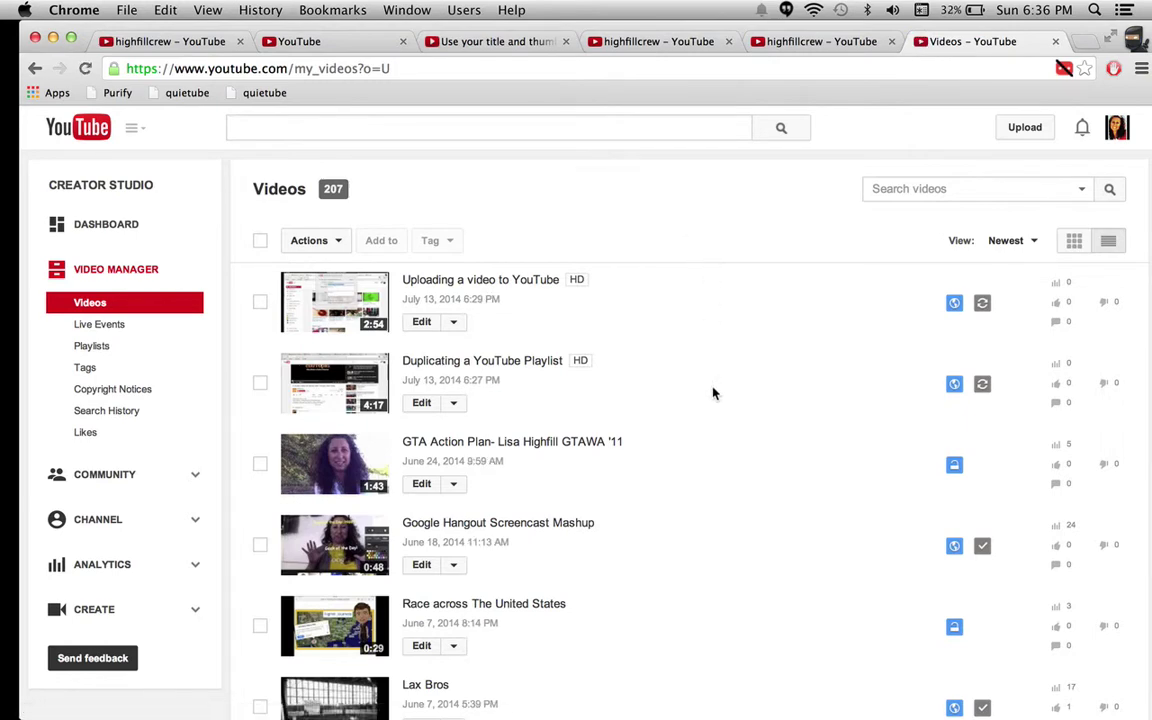
scroll(713, 412, "down", 5)
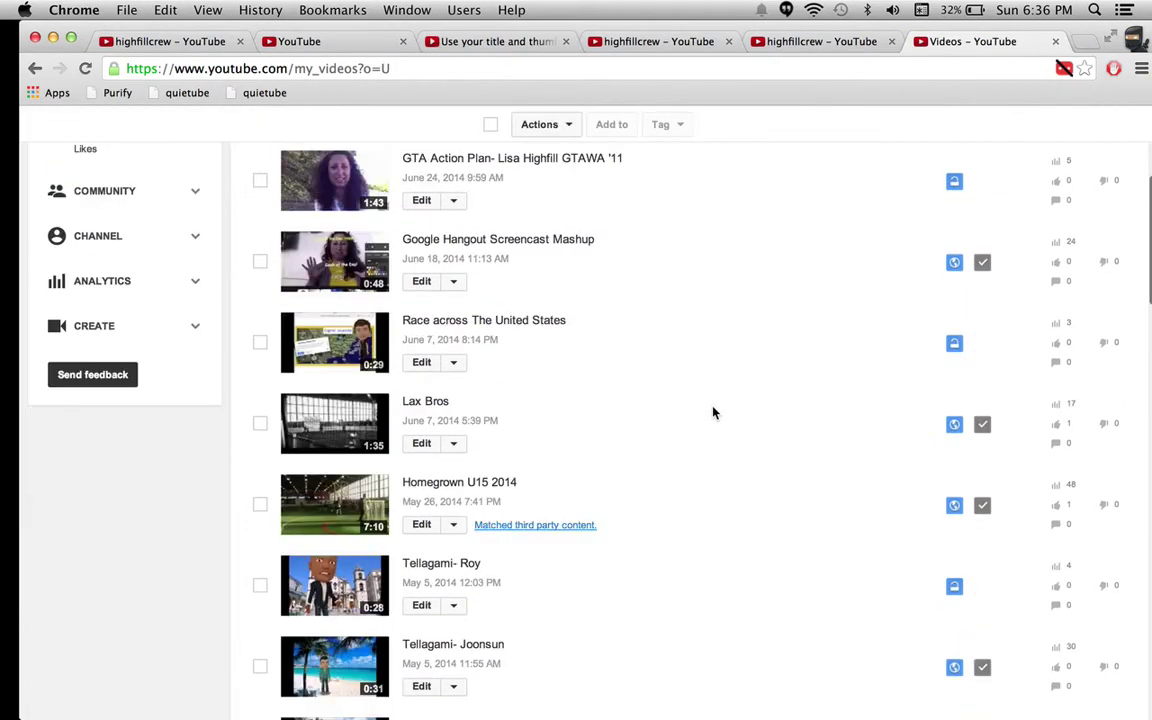
scroll(713, 412, "up", 5)
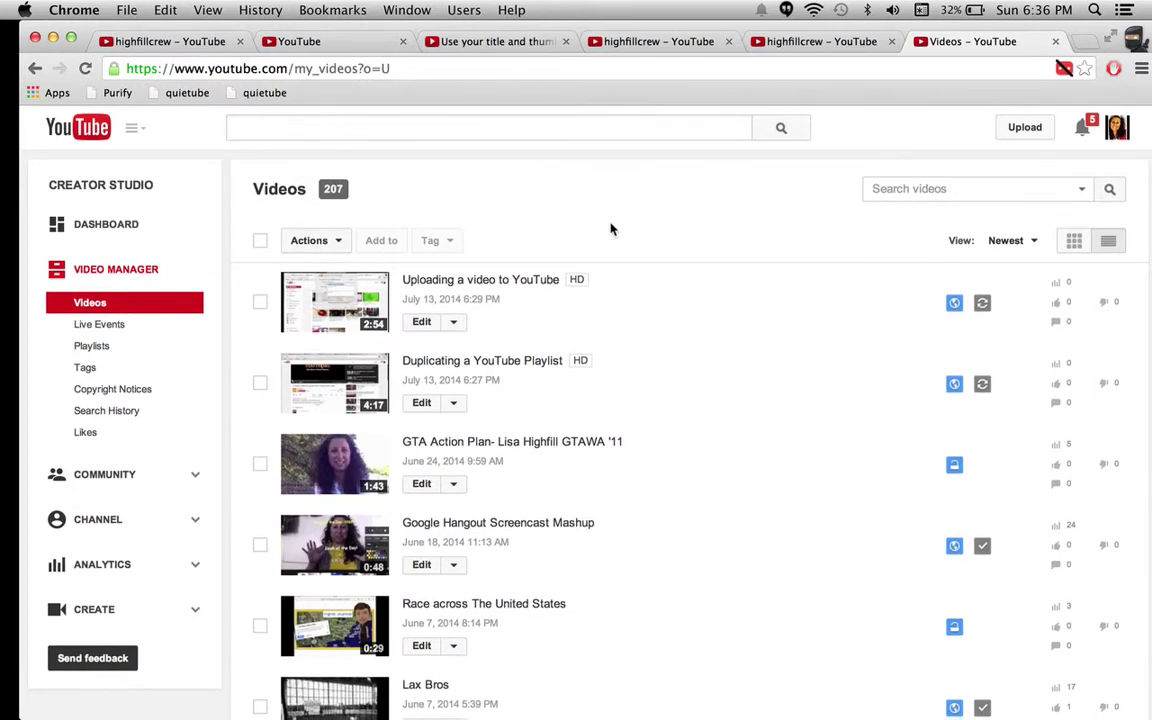
- Set the privacy of the videos "Uploading a video to YouTube" and "Duplicating a YouTube Playlist" to Unlisted in one bulk action
left_click(335, 246)
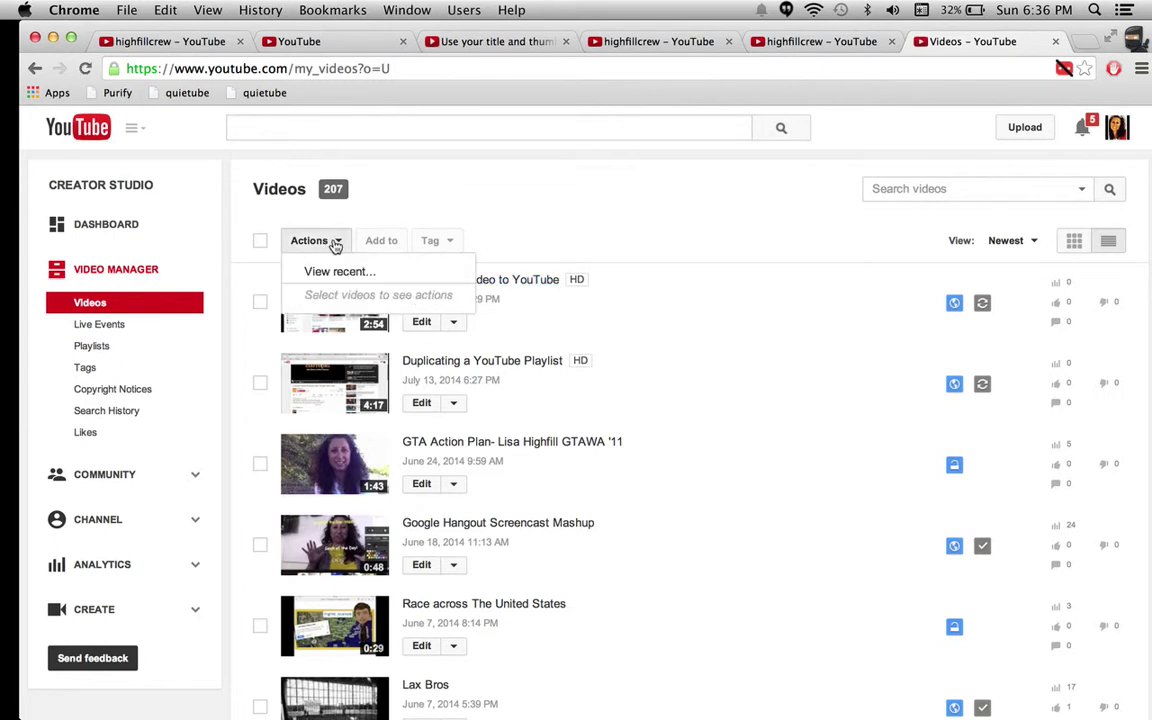
left_click(335, 246)
left_click(260, 304)
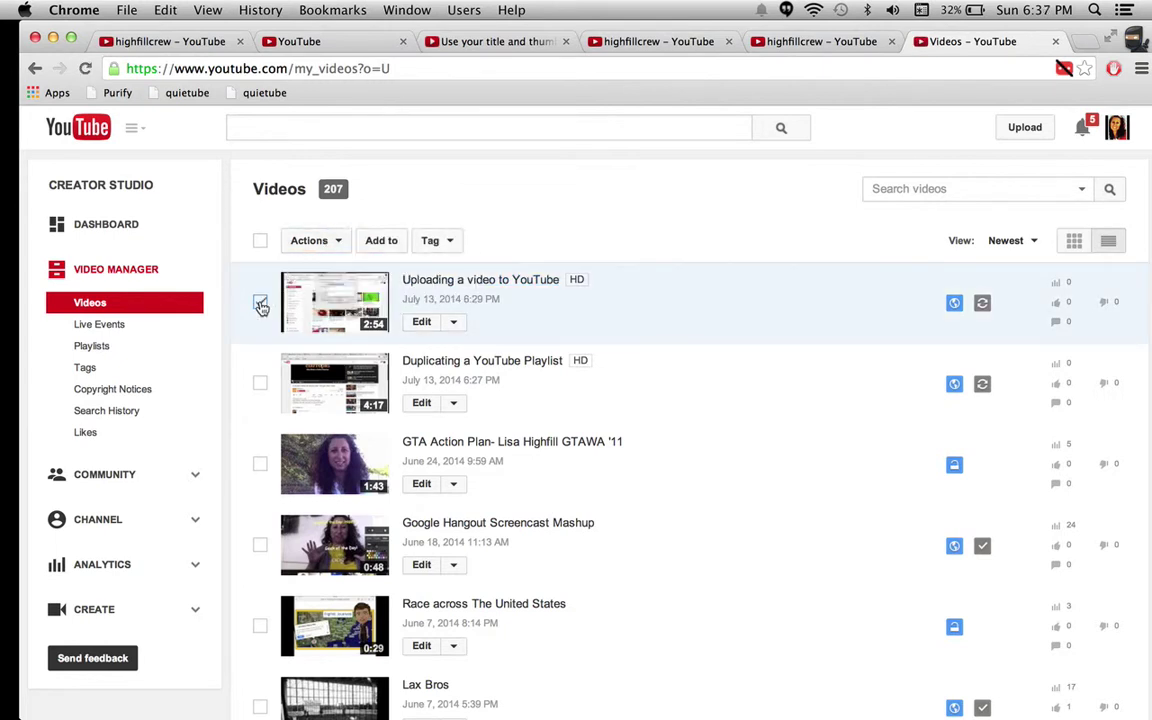
left_click(259, 385)
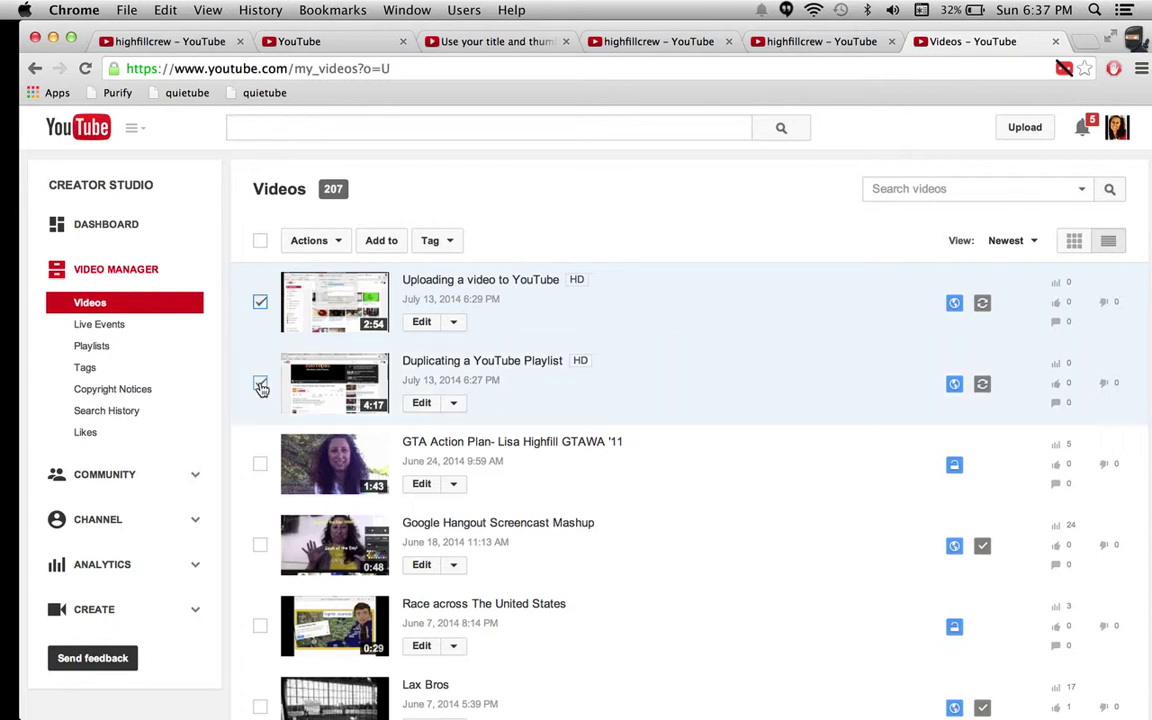
left_click(323, 247)
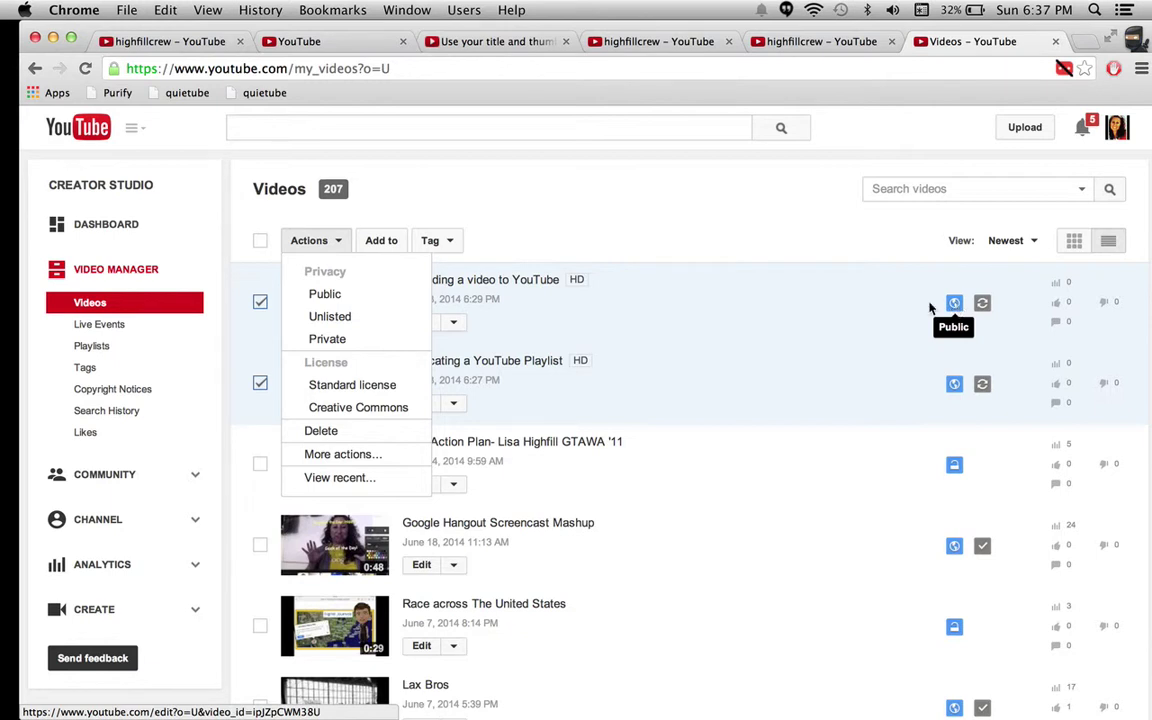
left_click(329, 318)
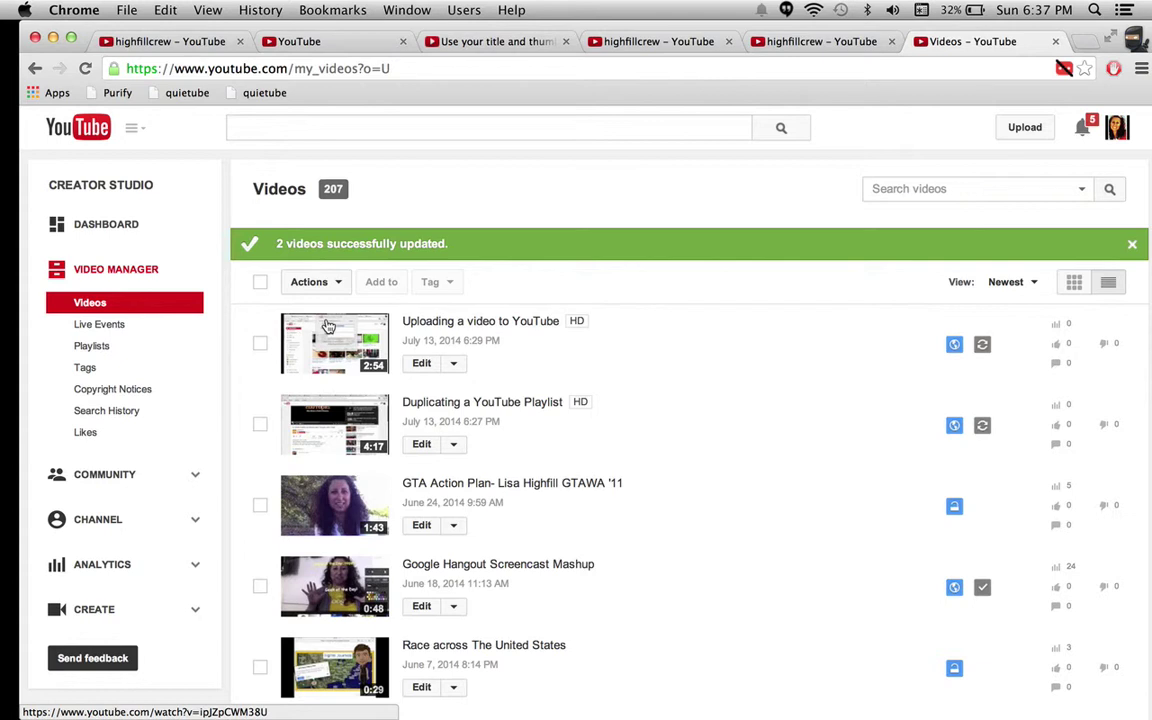
- Set the privacy of both "Uploading a video to YouTube" and "Duplicating a YouTube Playlist" to Public in one bulk action
left_click(261, 344)
left_click(262, 426)
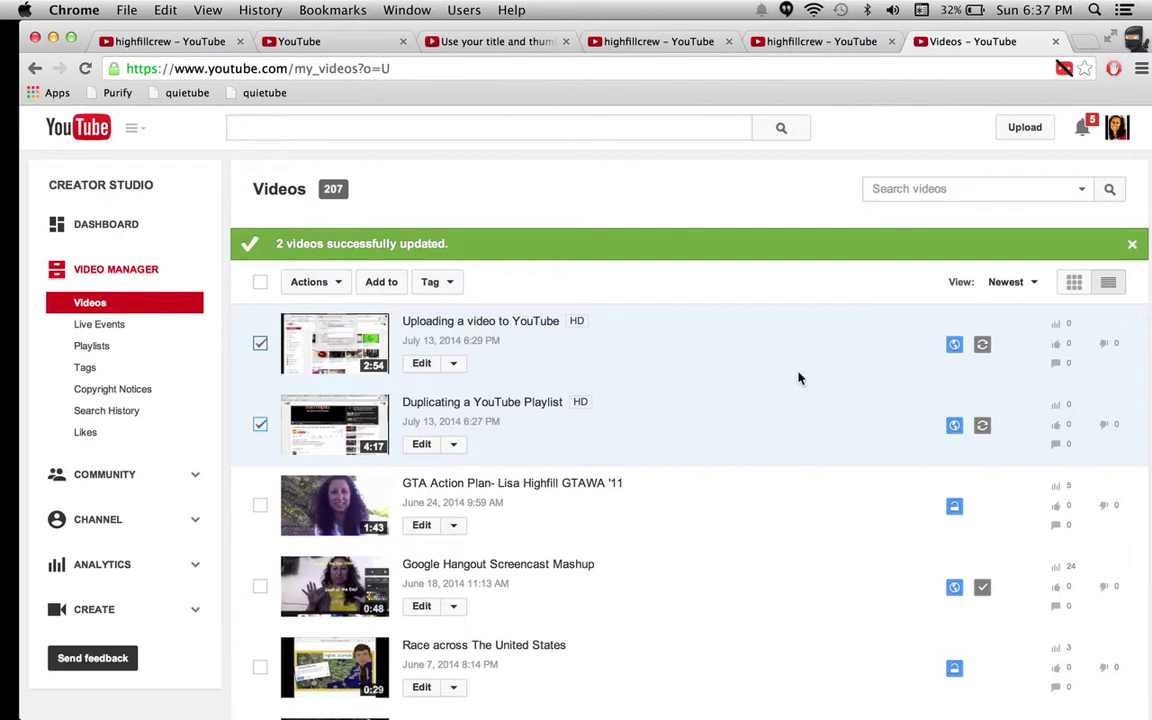
left_click(341, 286)
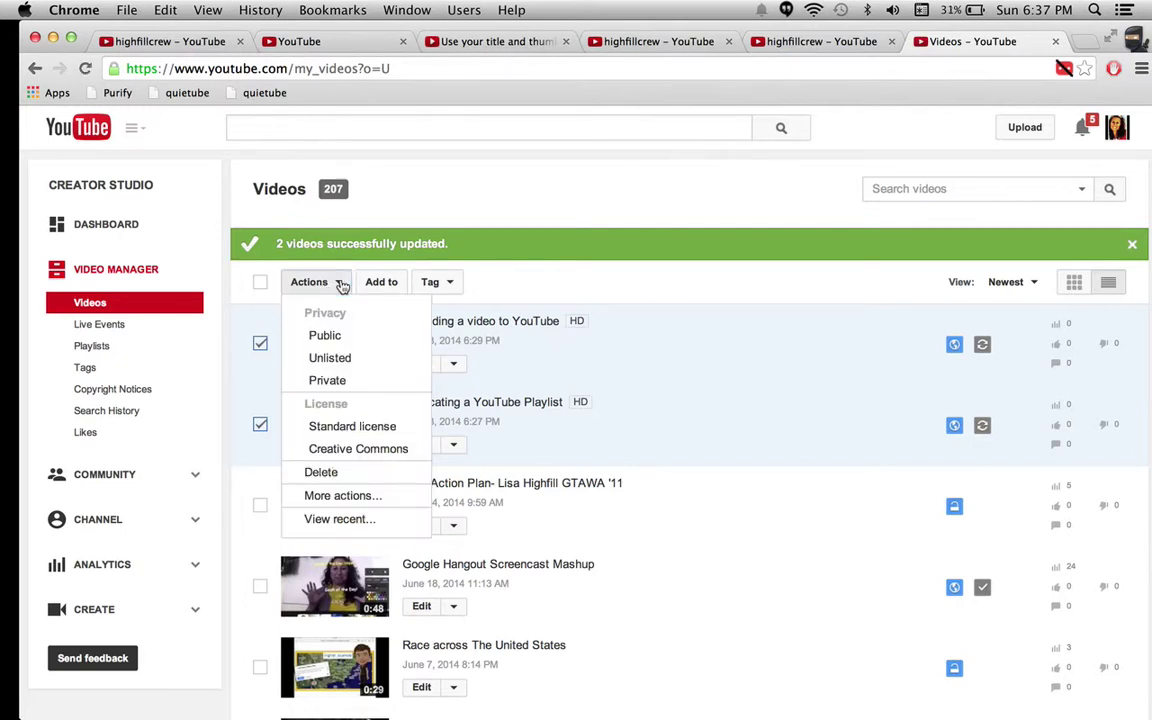
left_click(325, 337)
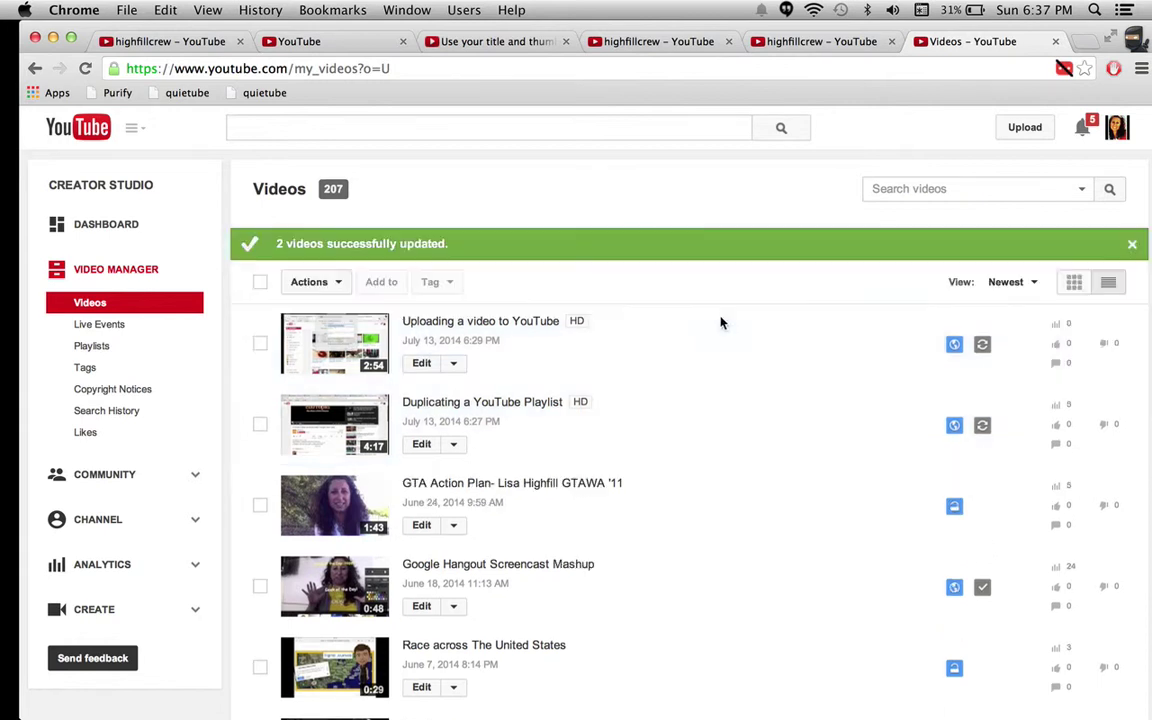
- Open "Uploading a video to YouTube" for editing and review its thumbnail choices, video information and basic info
scroll(720, 416, "down", 2)
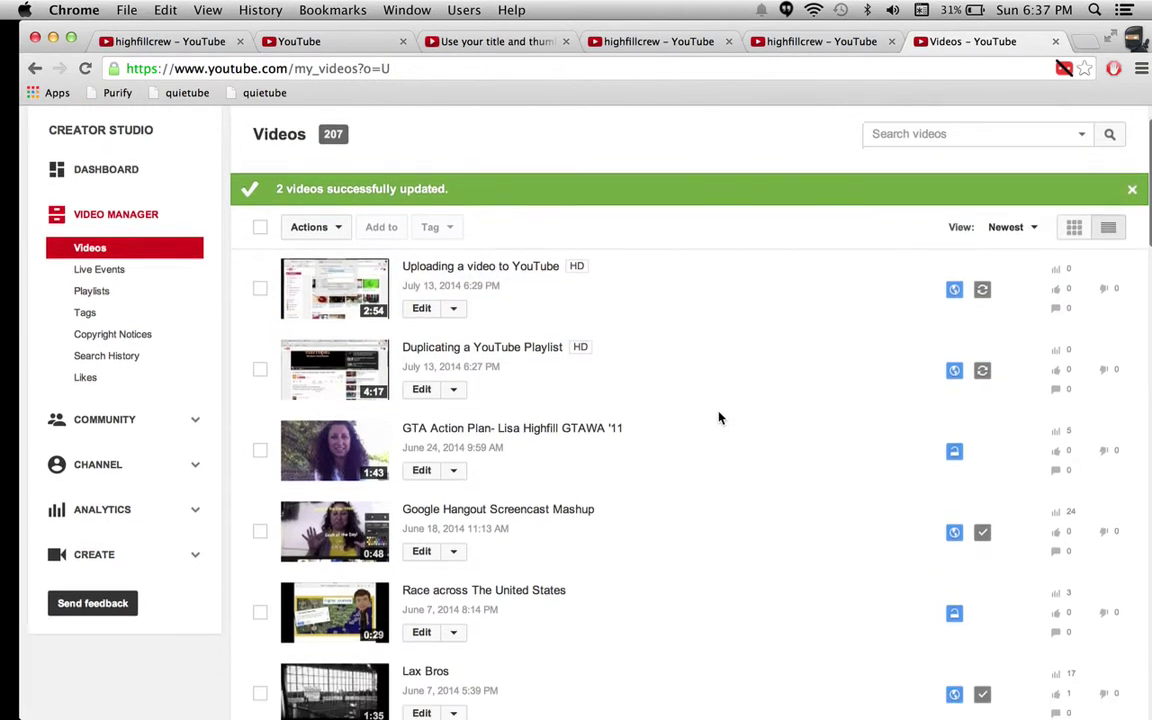
left_click(423, 290)
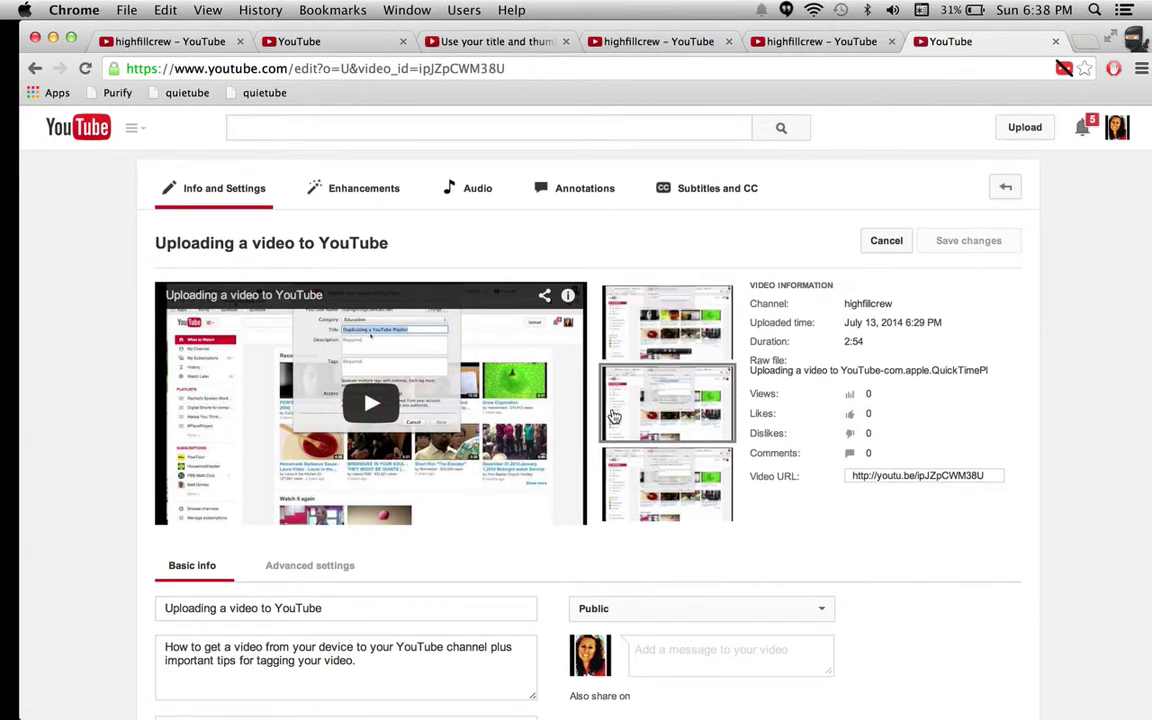
mouse_move(646, 475)
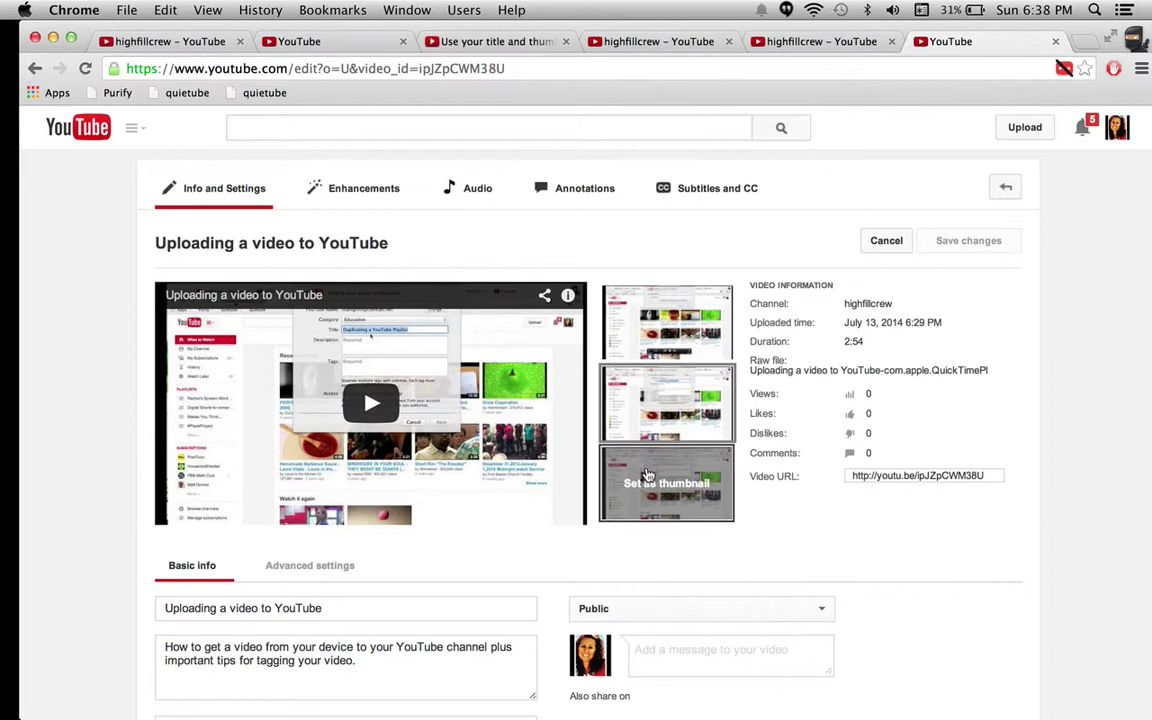
scroll(646, 475, "down", 3)
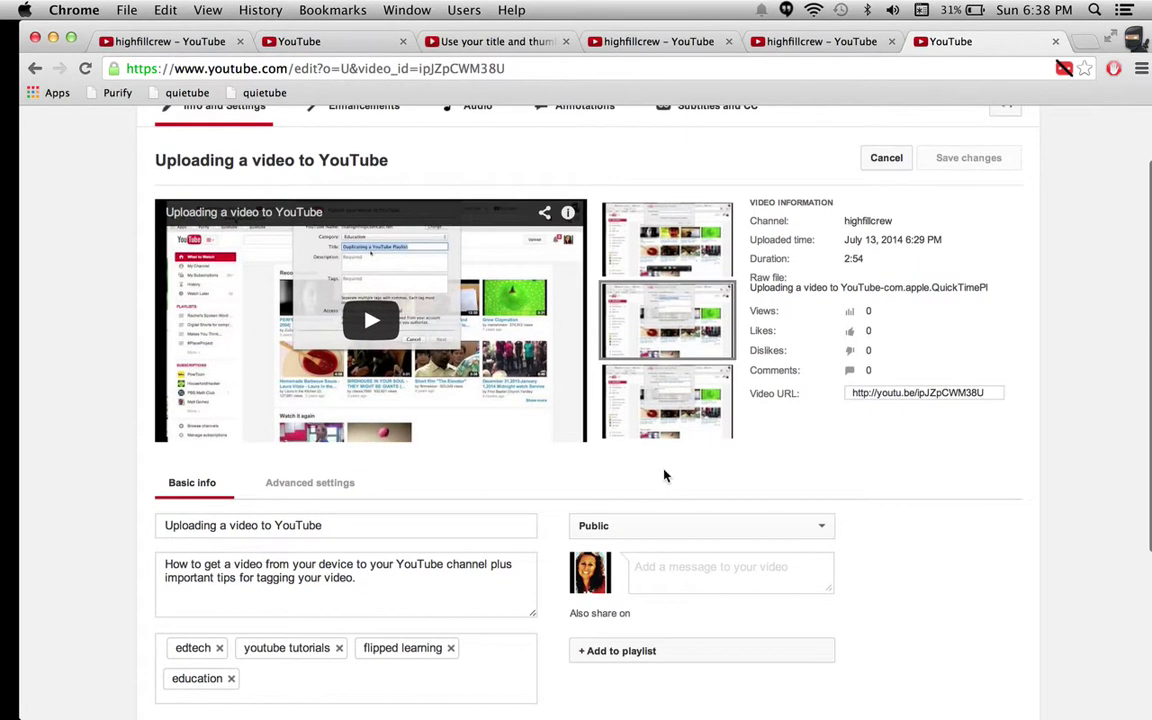
scroll(660, 483, "down", 1)
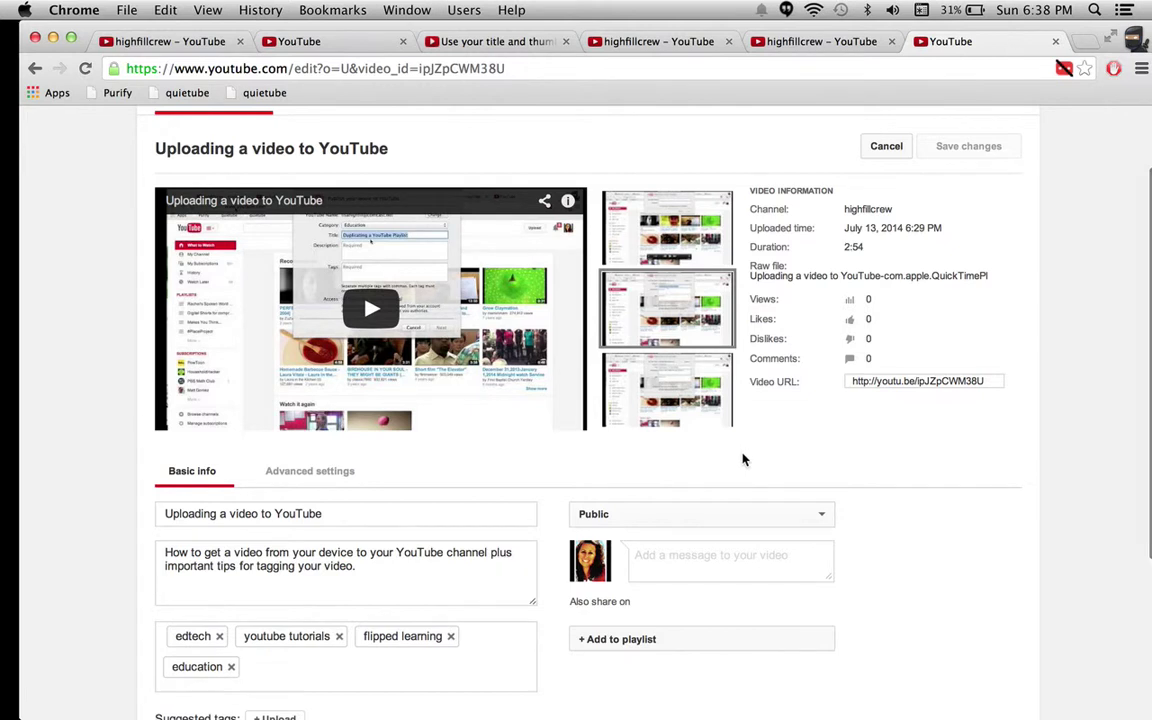
scroll(795, 449, "down", 1)
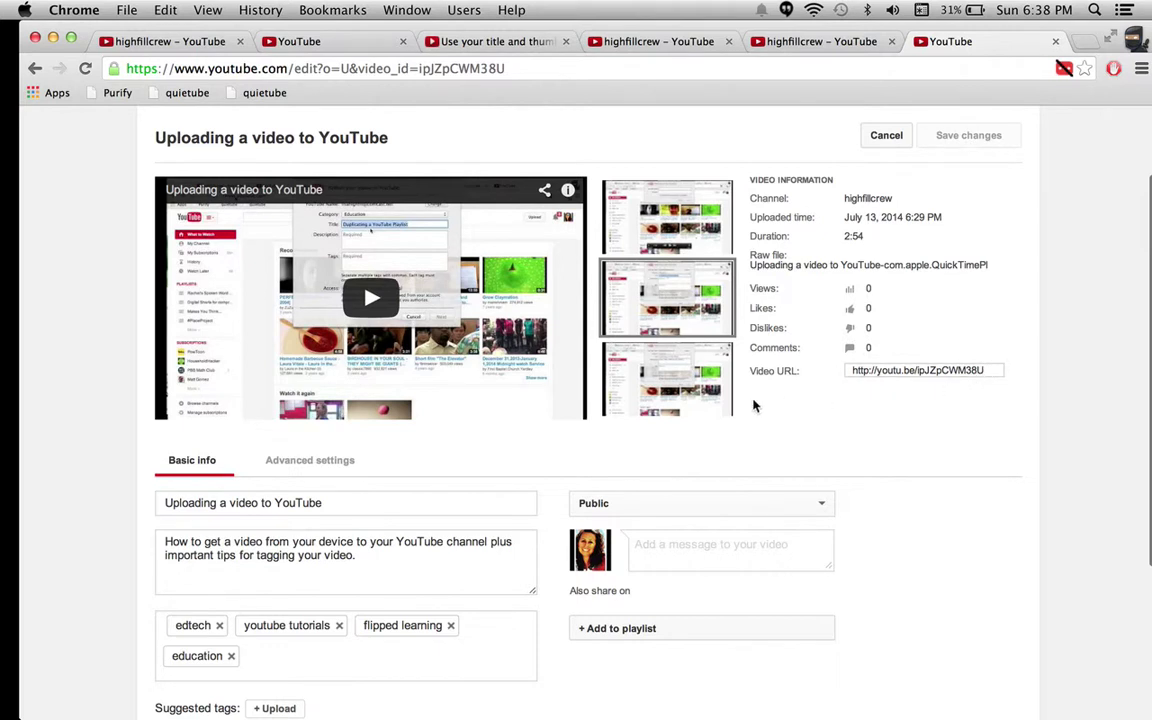
scroll(755, 405, "down", 1)
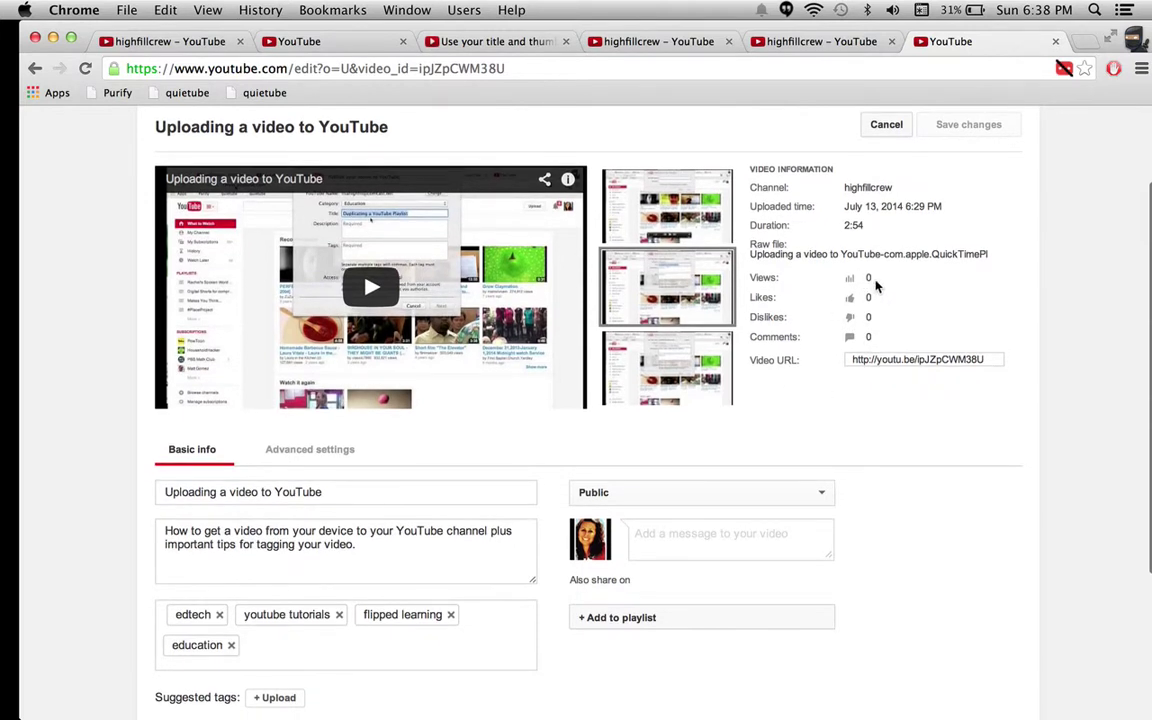
scroll(782, 400, "down", 1)
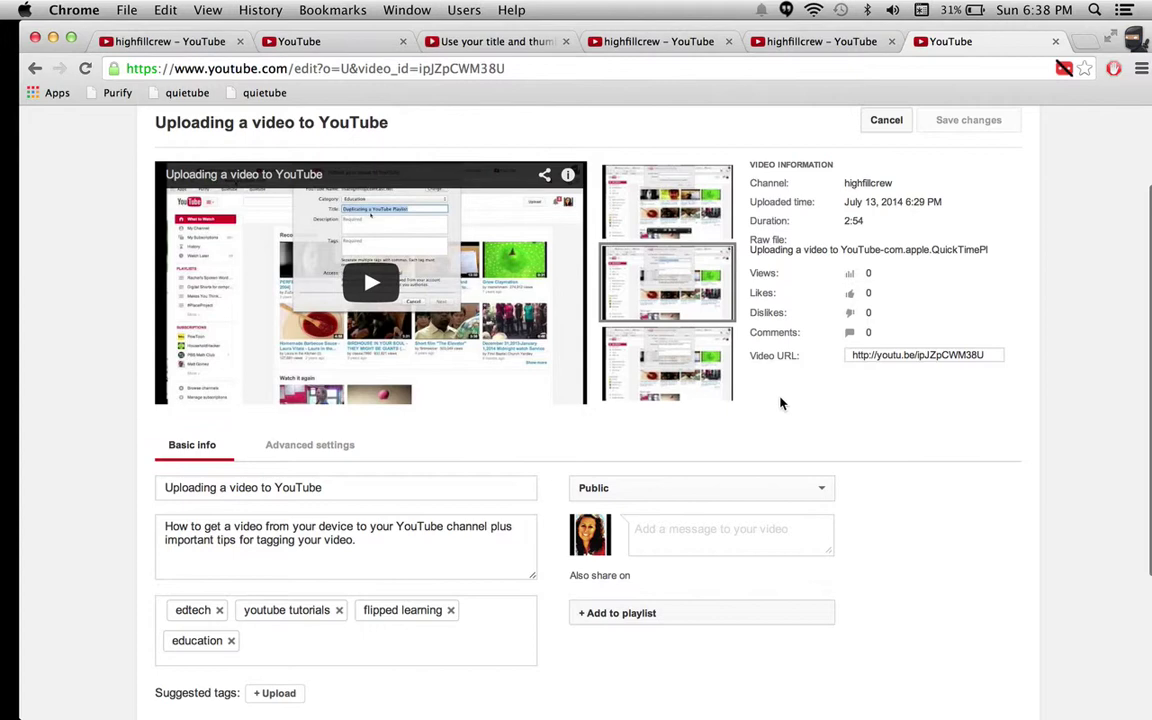
scroll(782, 403, "down", 5)
scroll(782, 403, "up", 2)
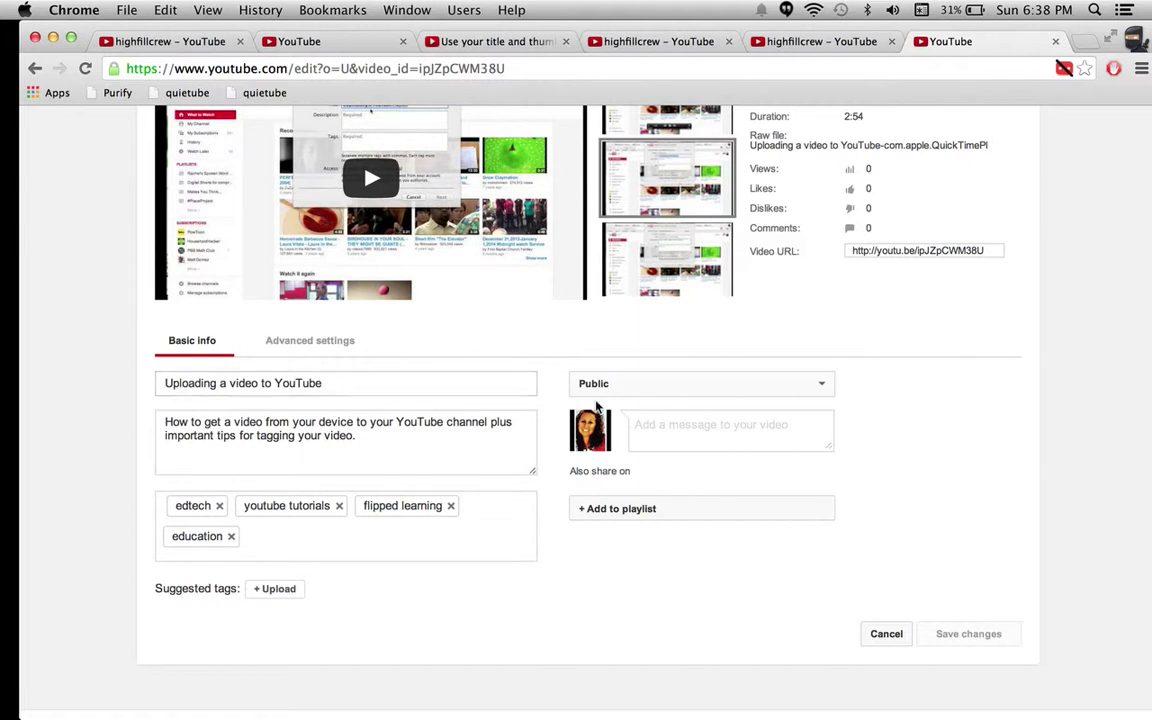
- Switch the video's privacy setting to Private and back to Public
left_click(630, 390)
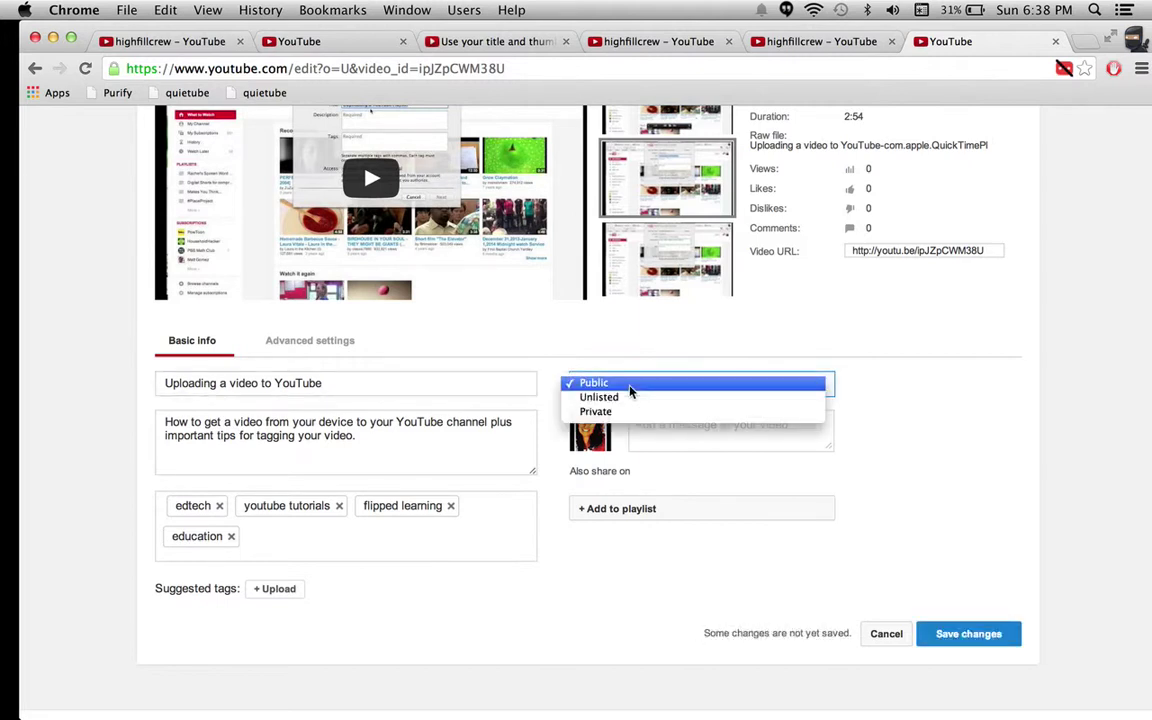
left_click(630, 390)
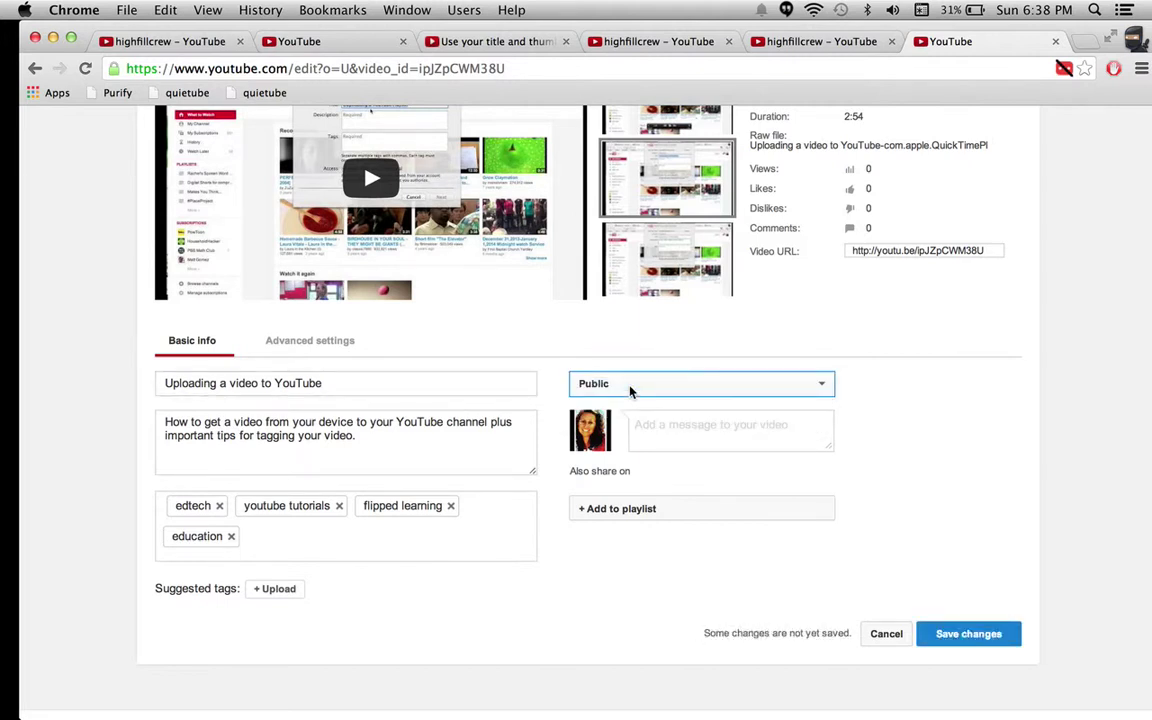
left_click(630, 390)
left_click(631, 385)
left_click(645, 392)
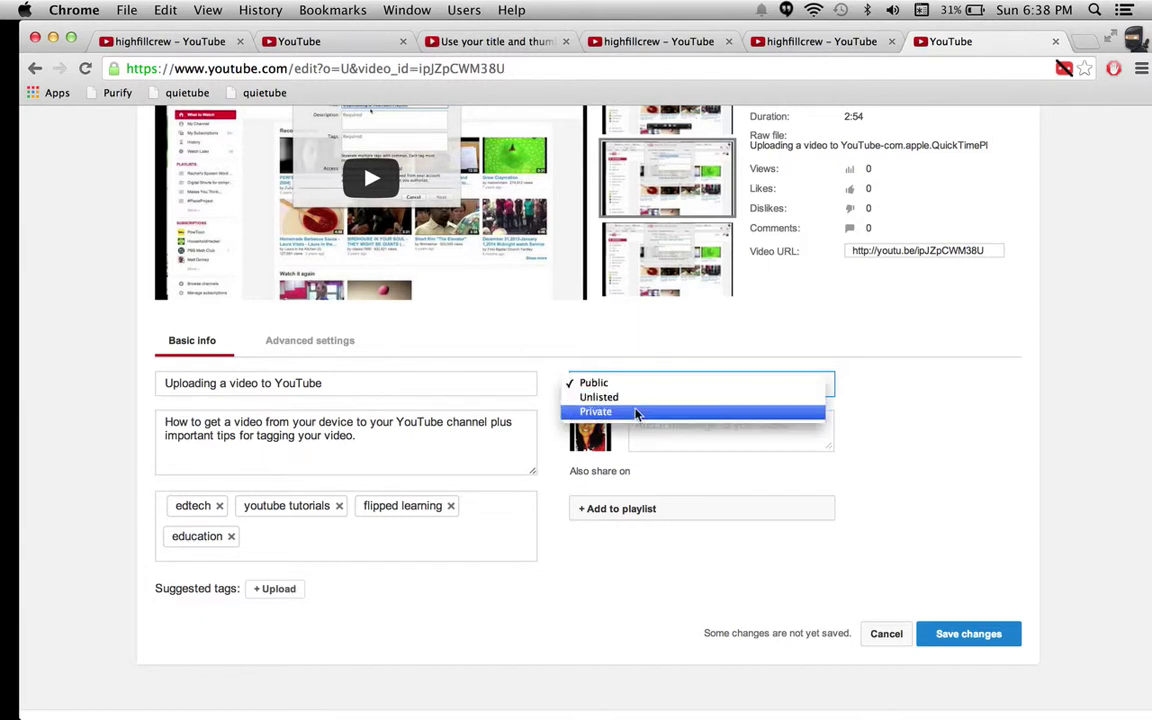
left_click(636, 414)
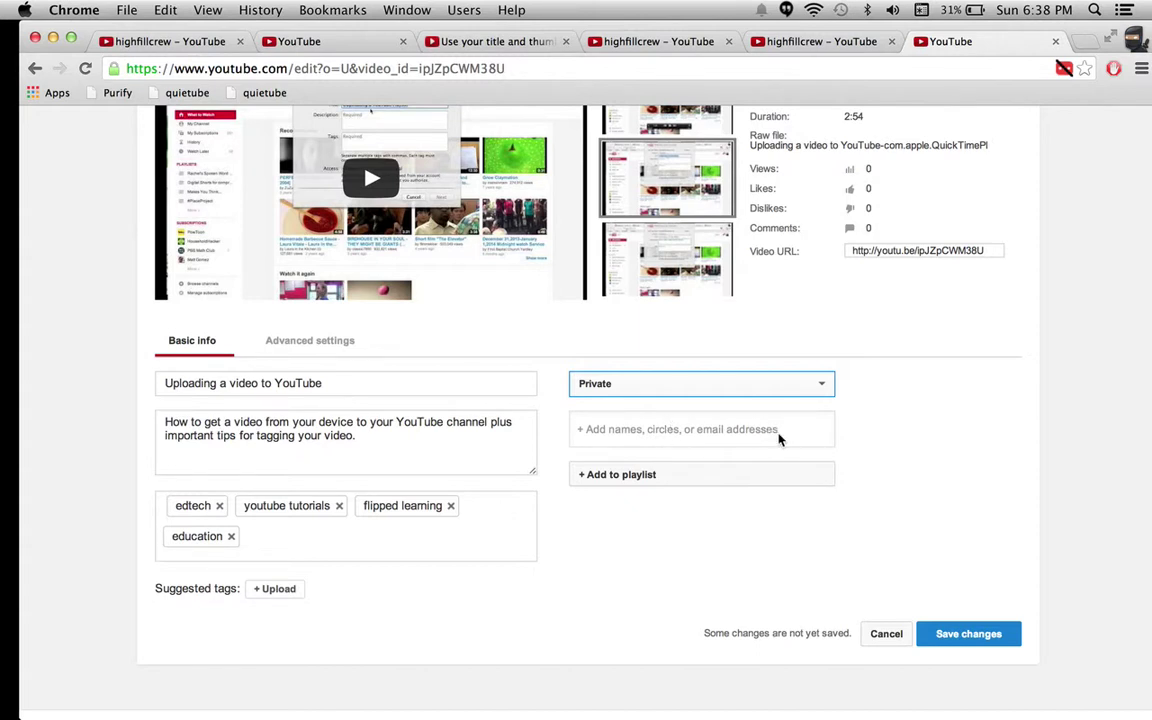
left_click(746, 389)
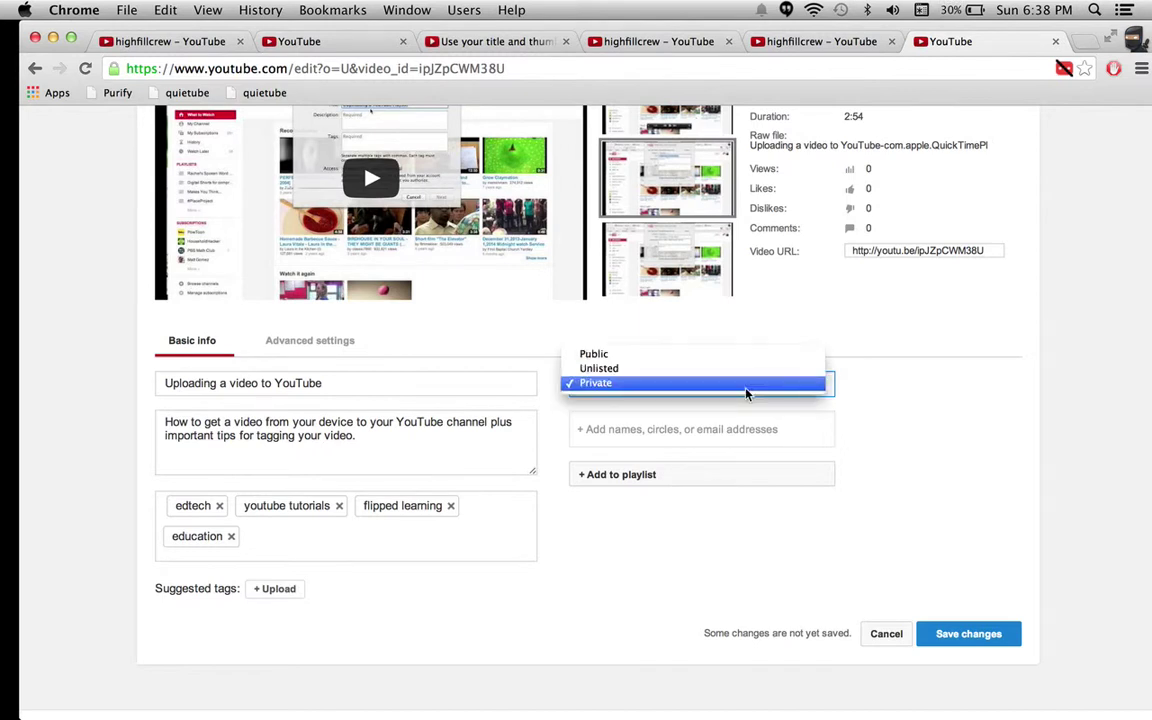
left_click(702, 355)
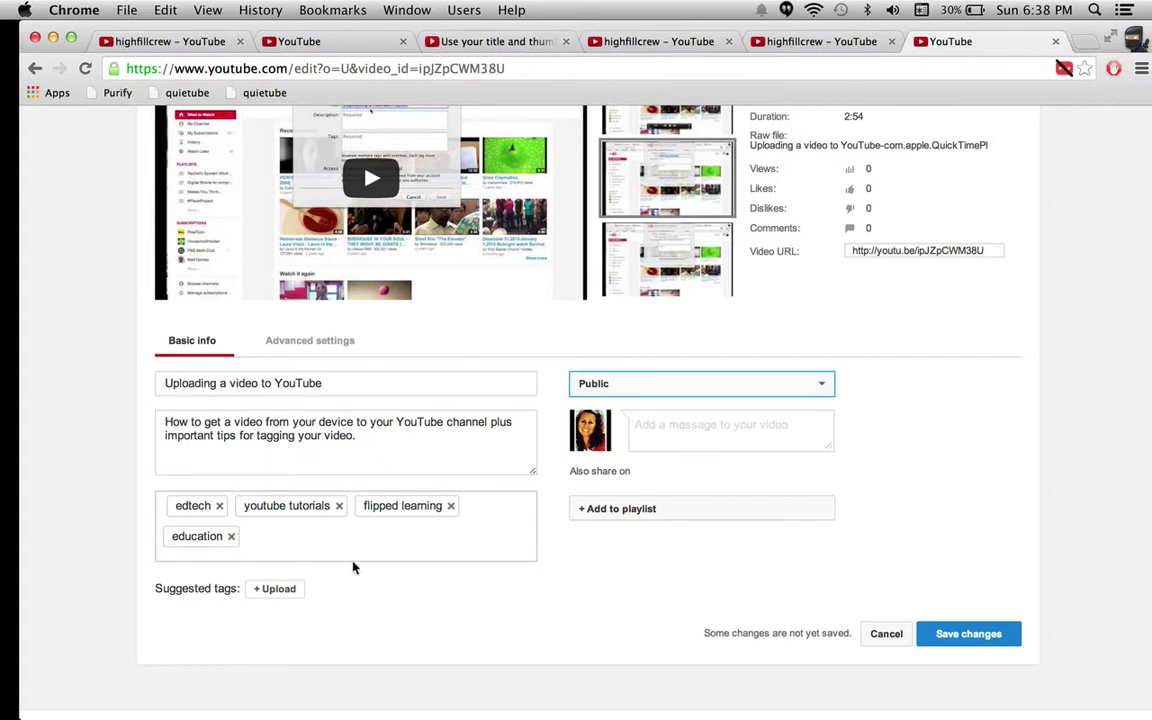
- Add the video to the existing "YouTube Channel Tutorials" playlist
left_click(630, 512)
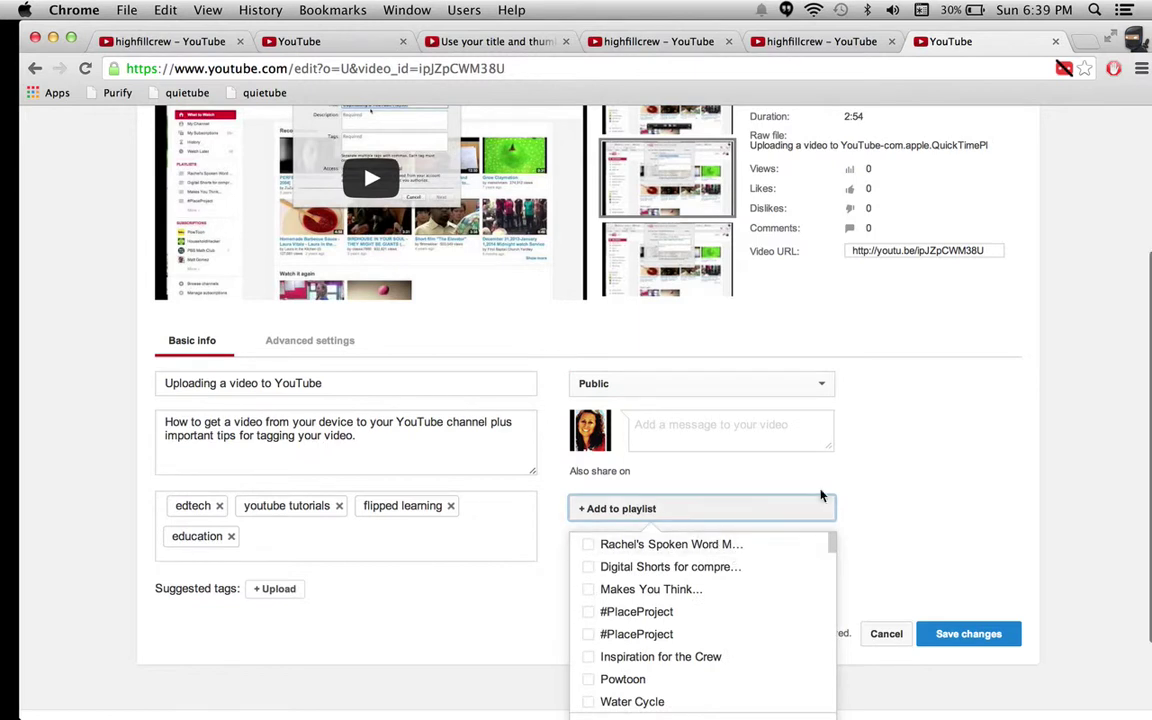
scroll(939, 474, "down", 1)
scroll(939, 474, "down", 1)
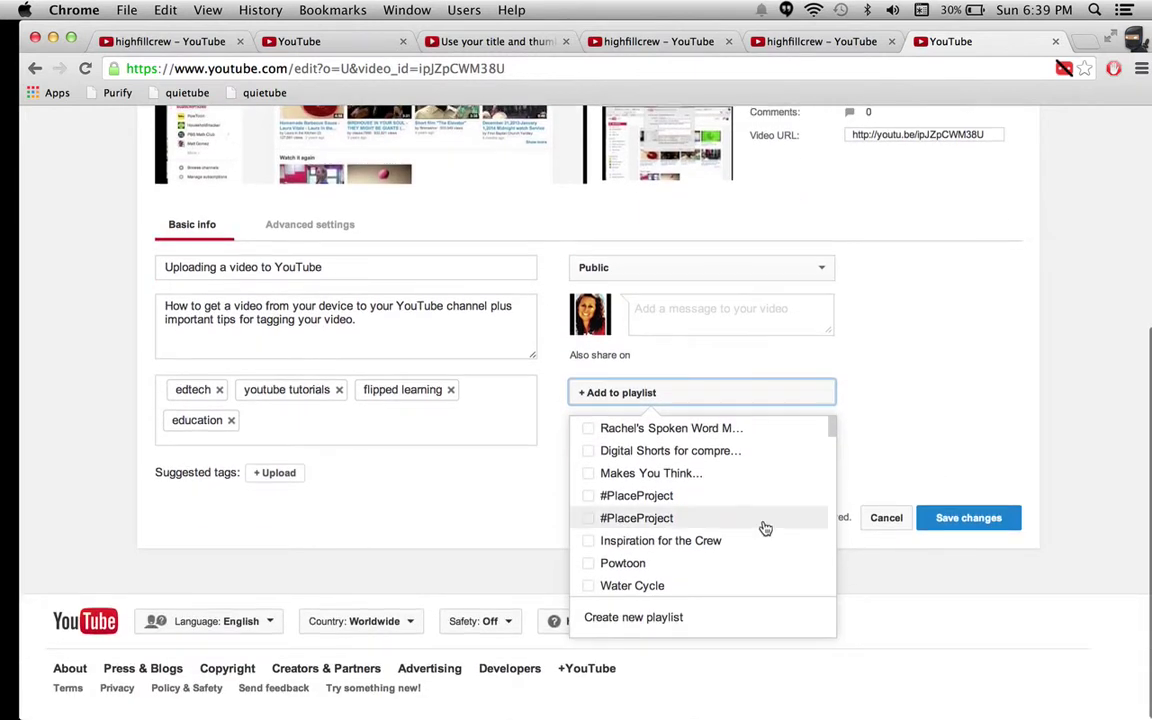
scroll(741, 509, "down", 2)
scroll(741, 509, "down", 10)
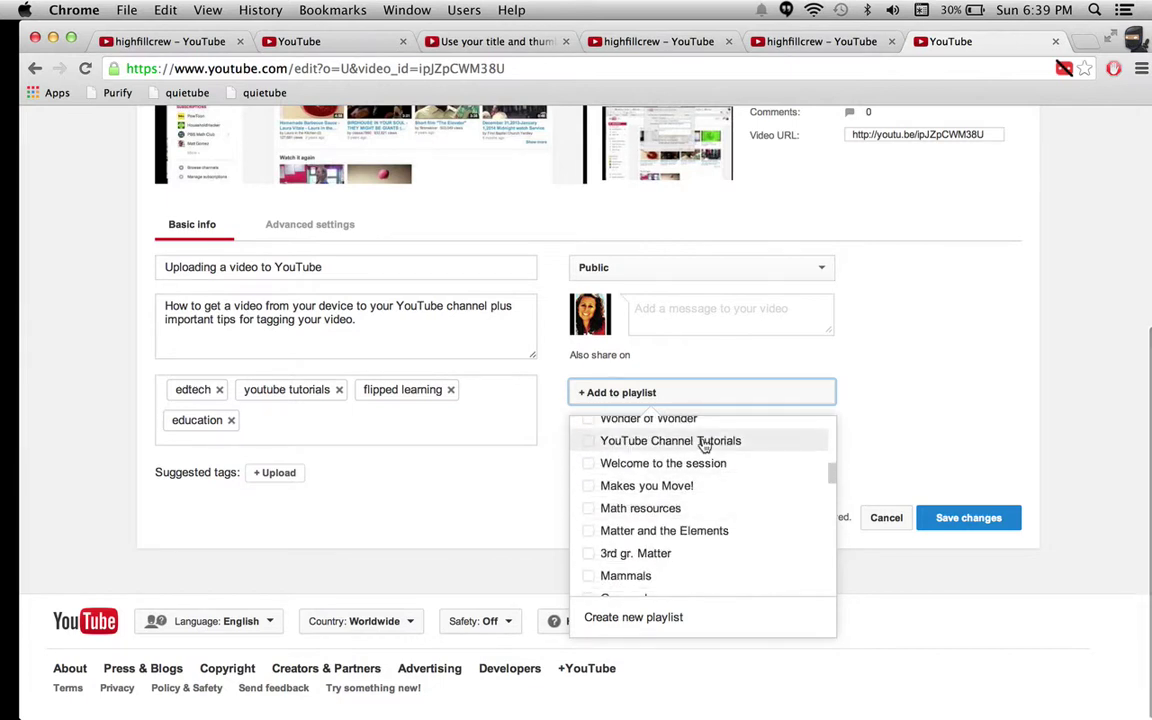
left_click(703, 443)
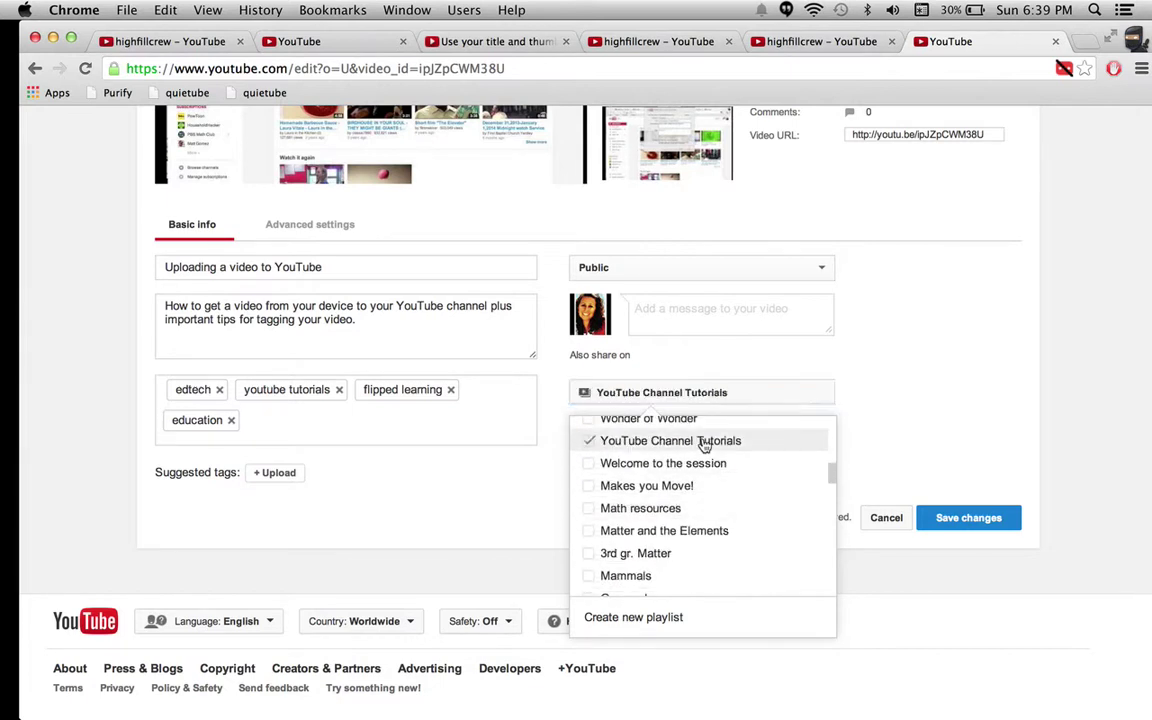
- Close the playlist choices and save the changes to "Uploading a video to YouTube"
left_click(977, 440)
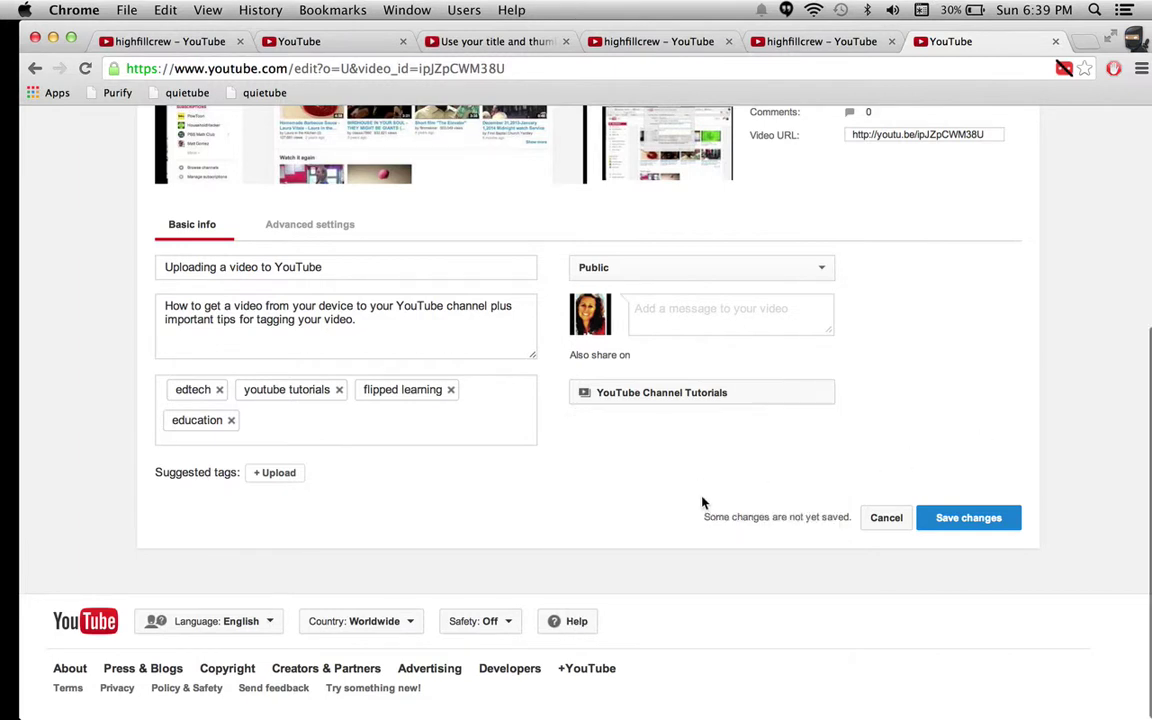
scroll(702, 501, "up", 2)
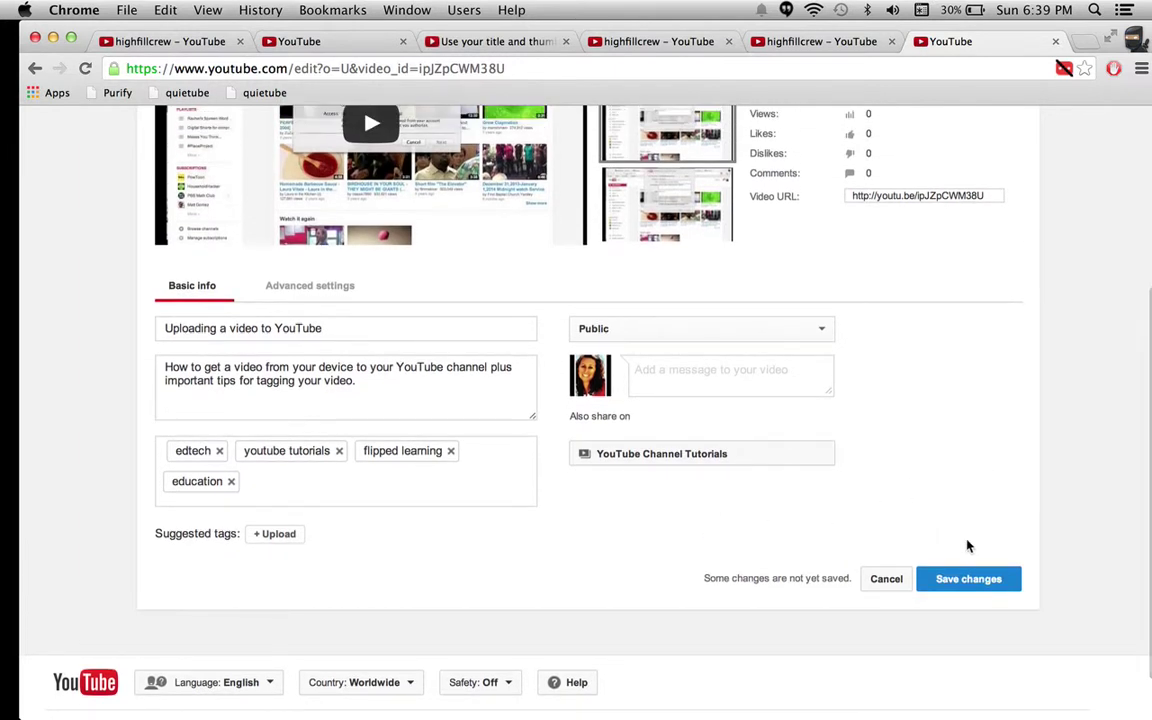
left_click(950, 579)
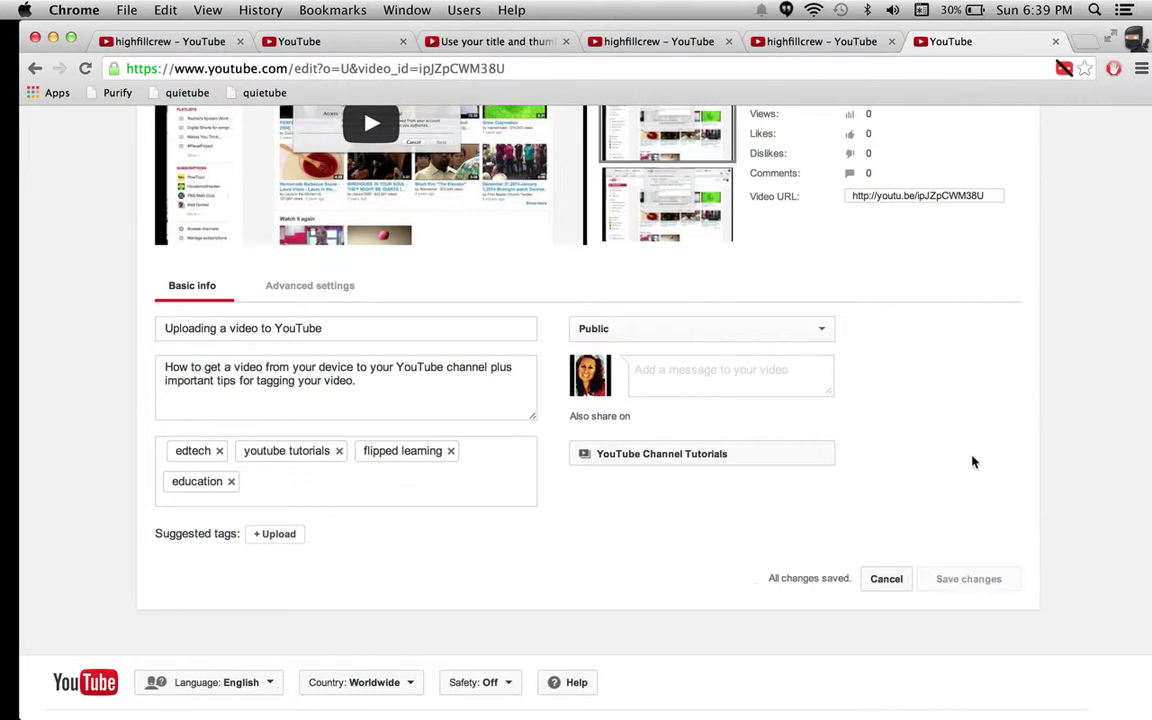
- Return to the uploaded videos list and open "Duplicating a YouTube Playlist" for editing
scroll(972, 463, "up", 5)
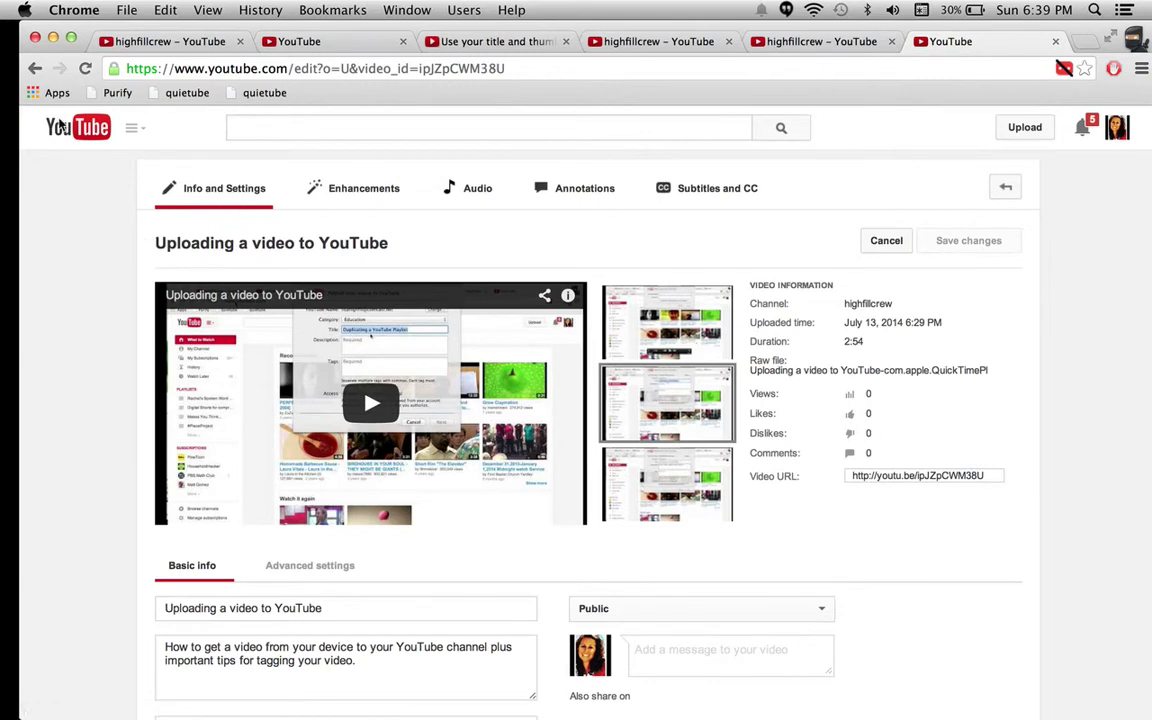
scroll(73, 282, "down", 8)
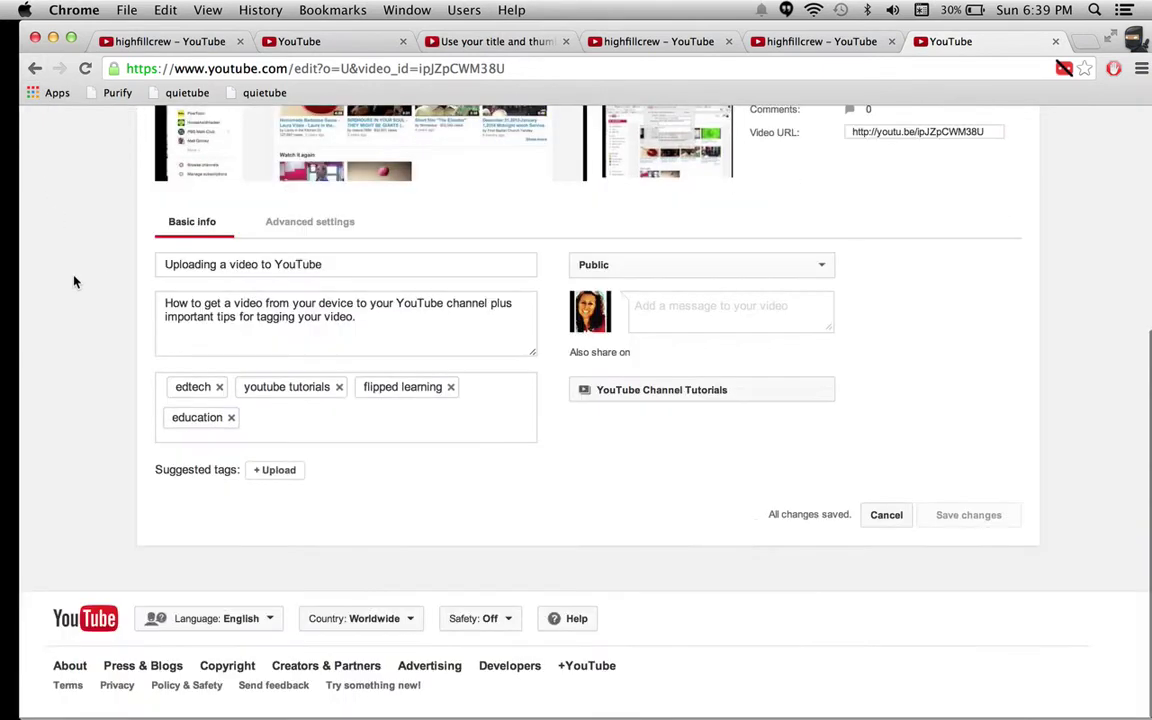
scroll(73, 282, "up", 8)
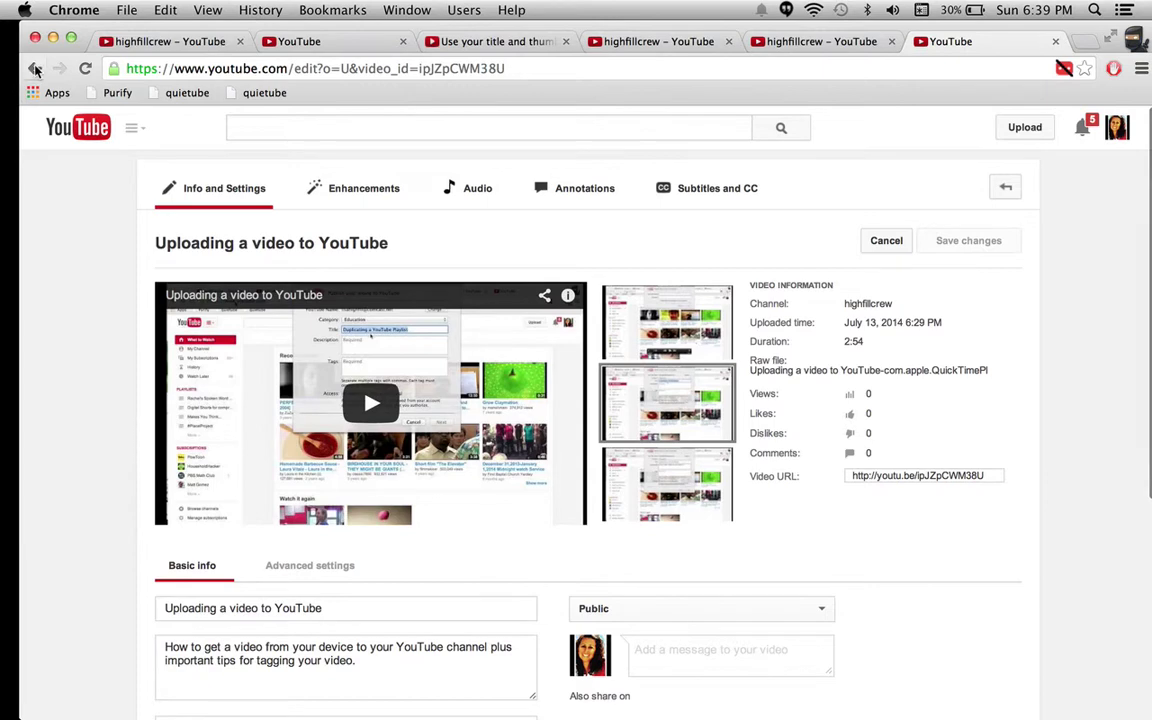
left_click(35, 68)
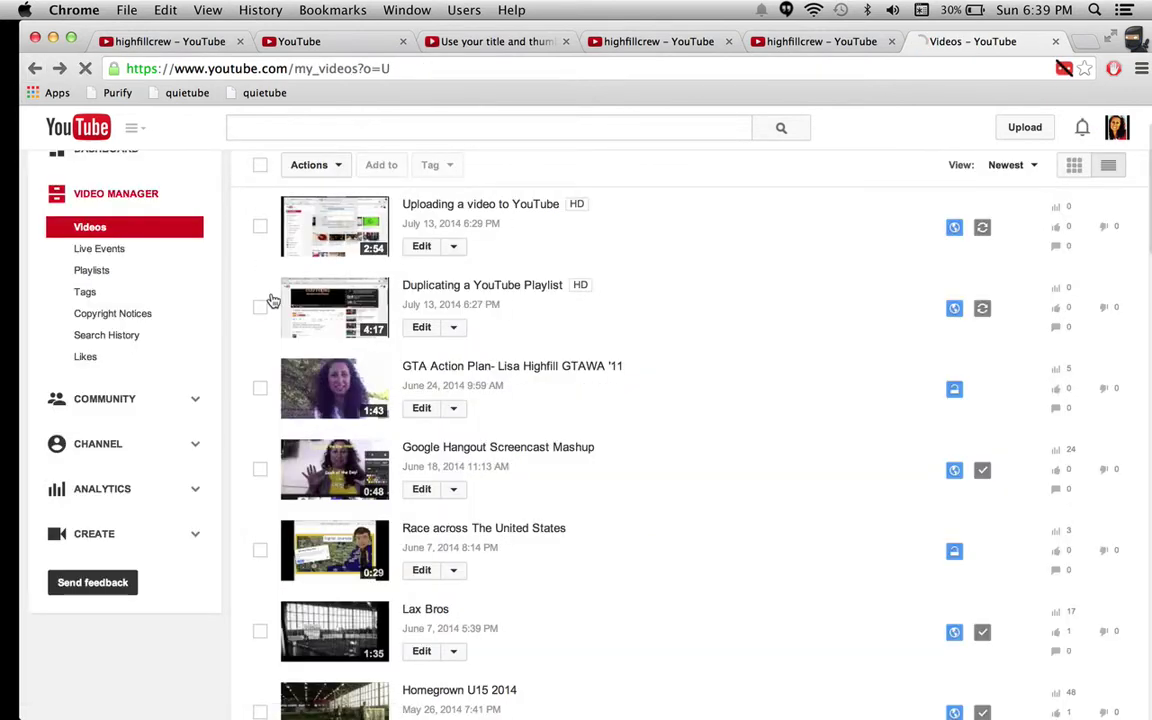
left_click(422, 328)
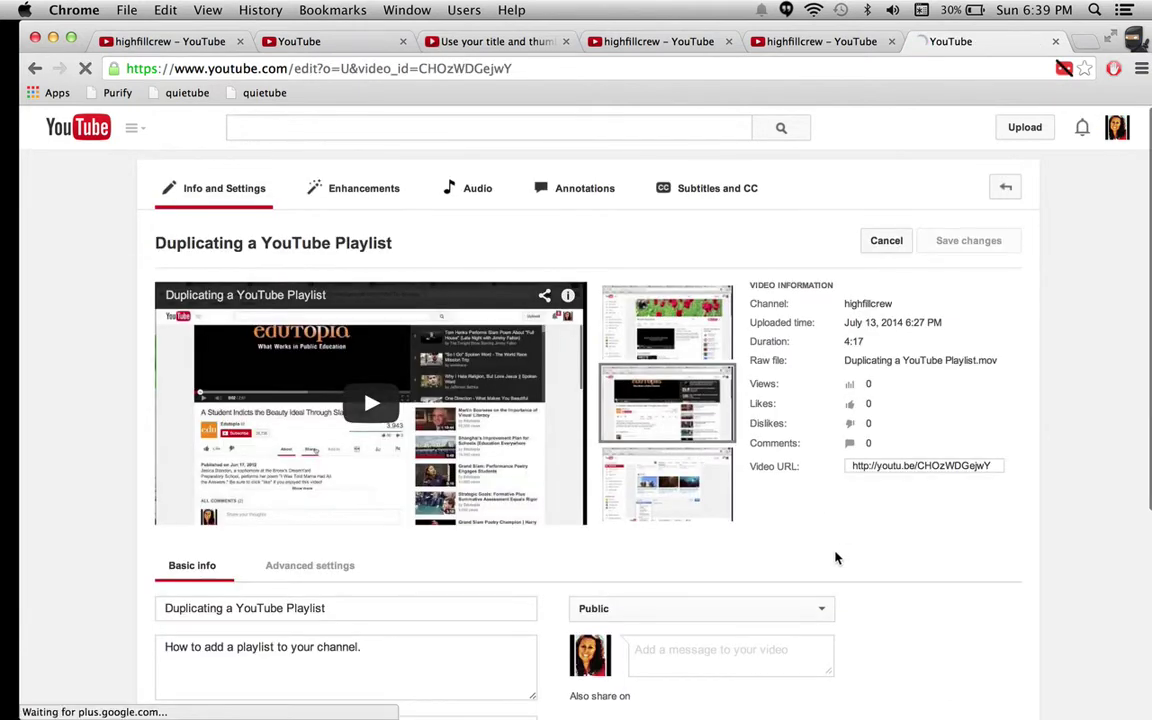
- Set the third suggested frame as the thumbnail of "Duplicating a YouTube Playlist"
scroll(837, 558, "down", 1)
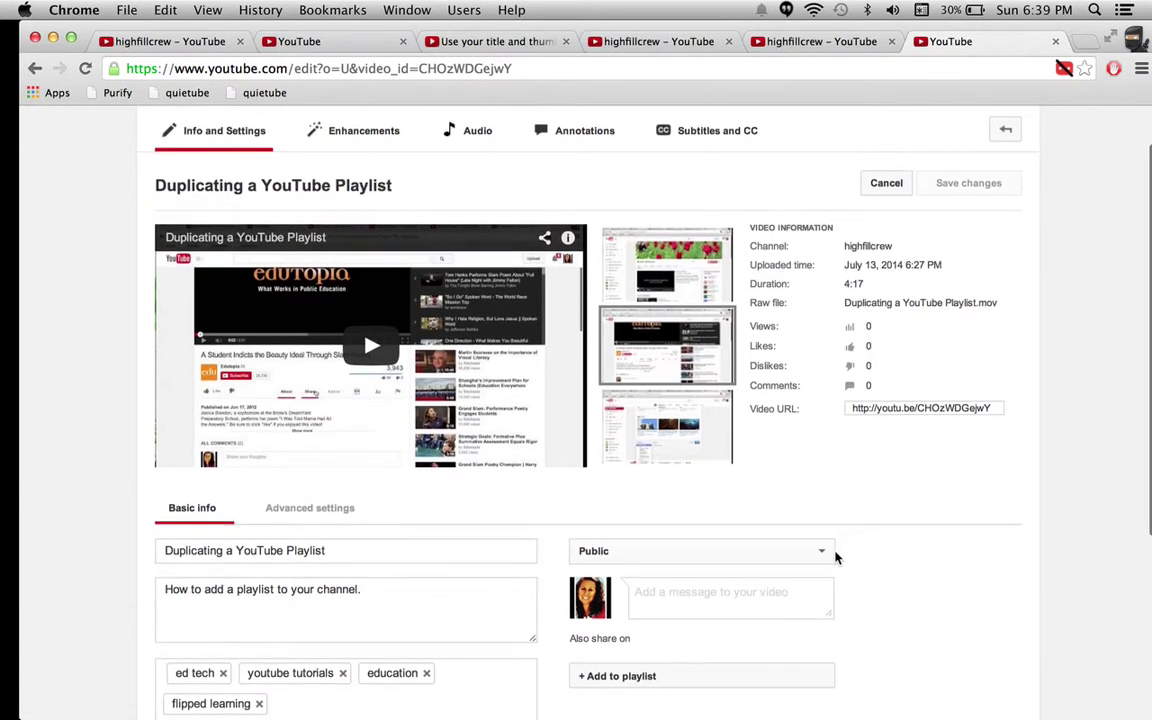
scroll(837, 558, "down", 1)
scroll(837, 558, "down", 1)
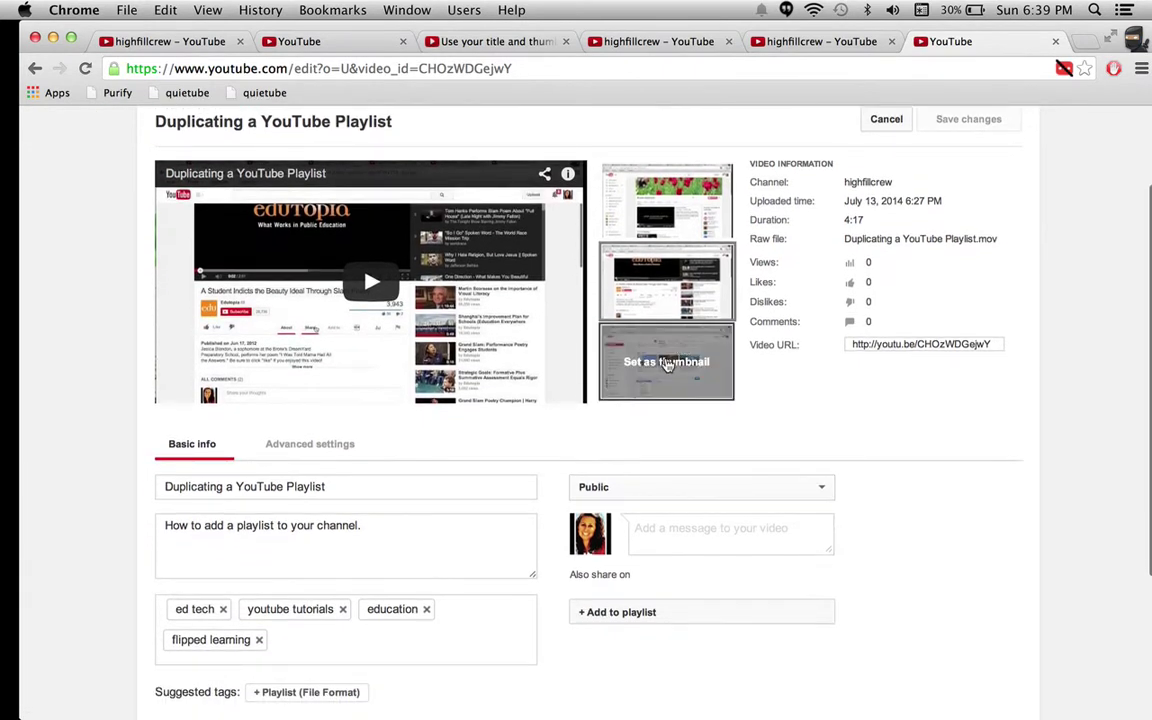
left_click(667, 362)
- Add "Duplicating a YouTube Playlist" to the "YouTube Channel Tutorials" playlist and save the video's changes
scroll(926, 509, "down", 3)
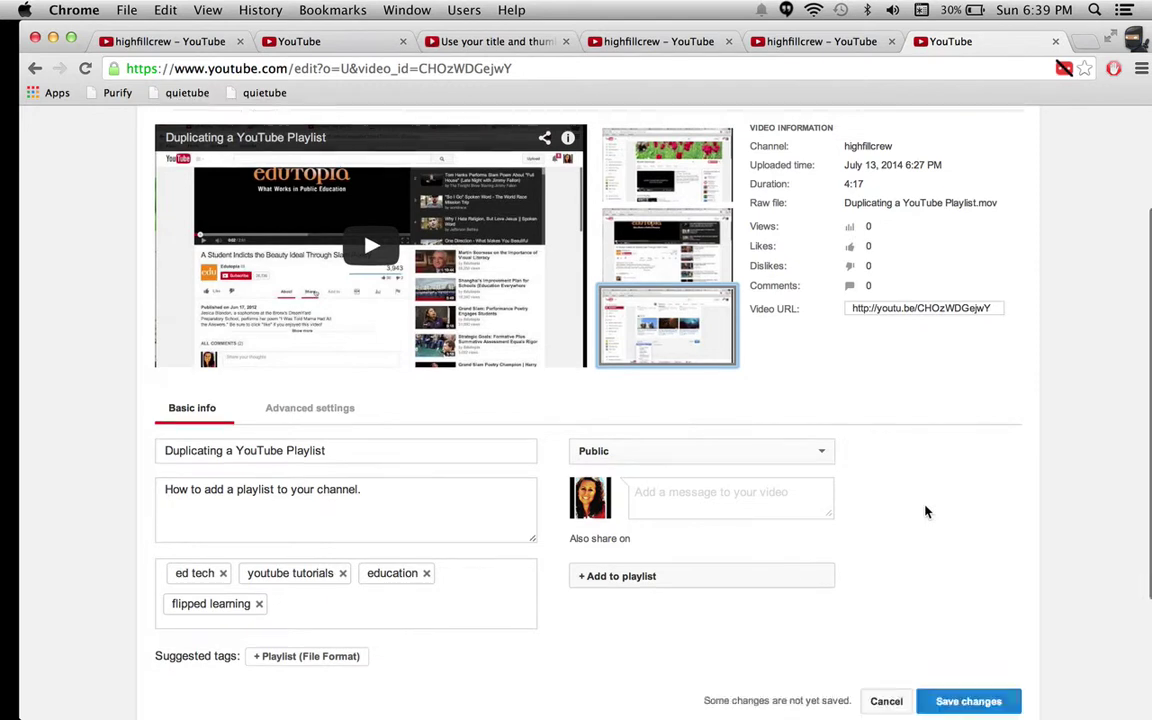
scroll(926, 512, "down", 1)
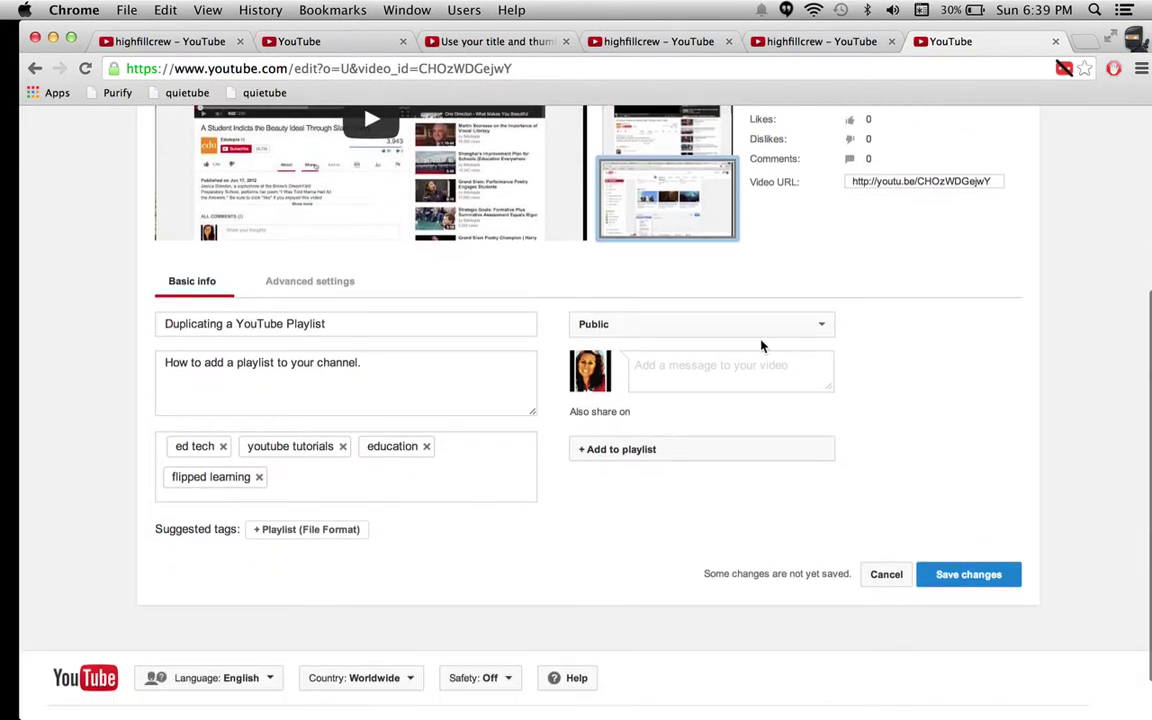
left_click(727, 451)
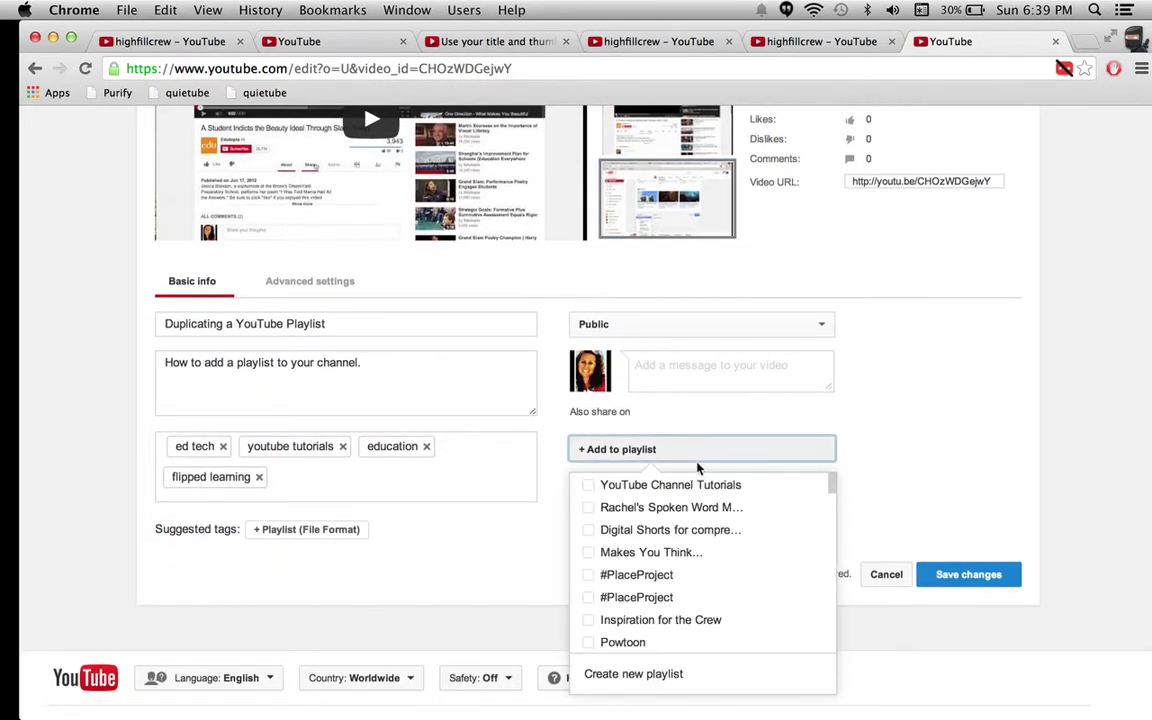
left_click(683, 489)
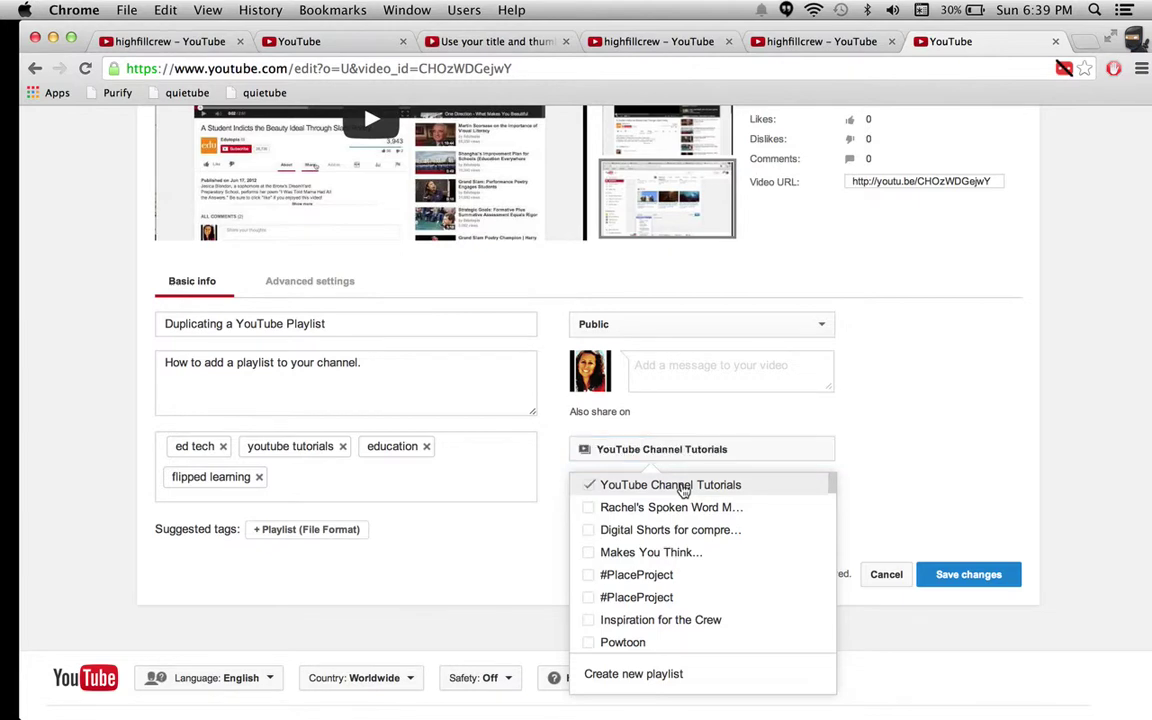
left_click(963, 575)
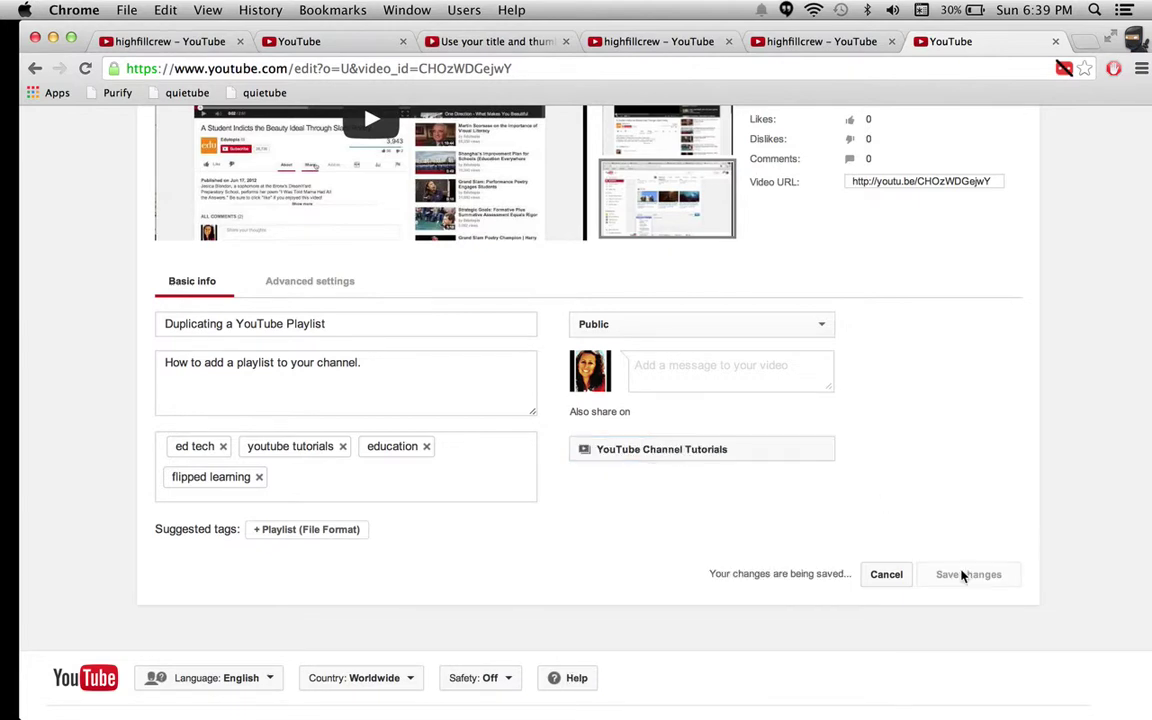
- Leave the video's edit page and open the account's own channel page
scroll(846, 387, "up", 5)
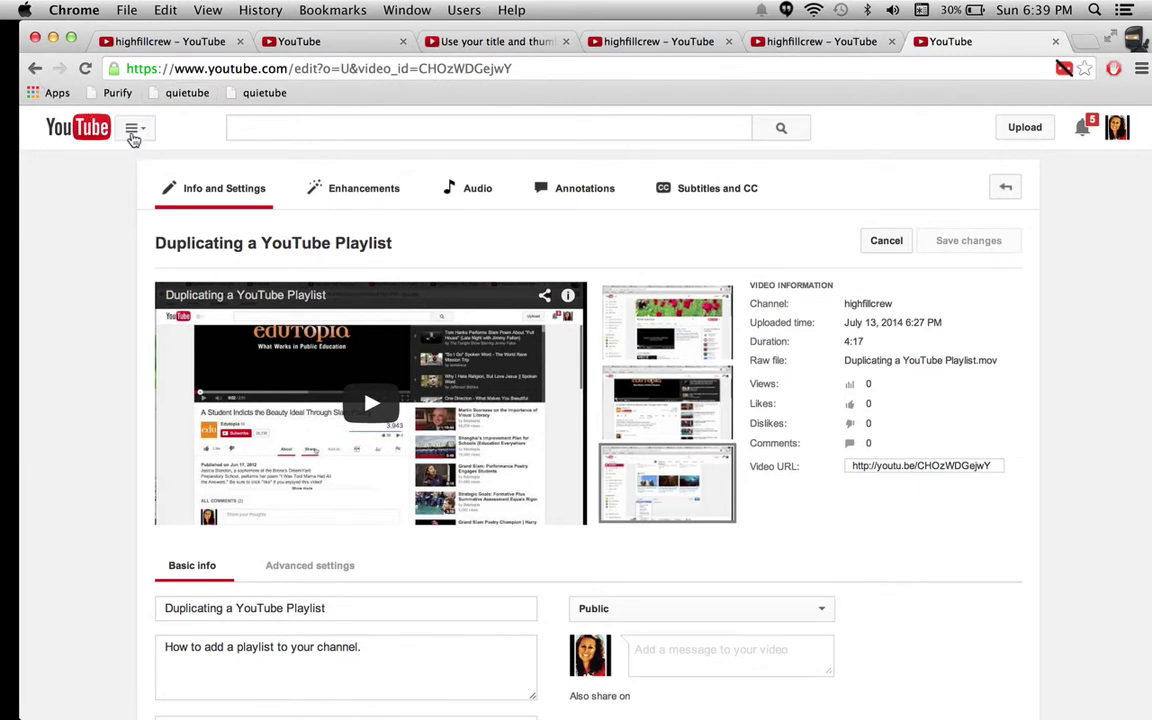
left_click(133, 130)
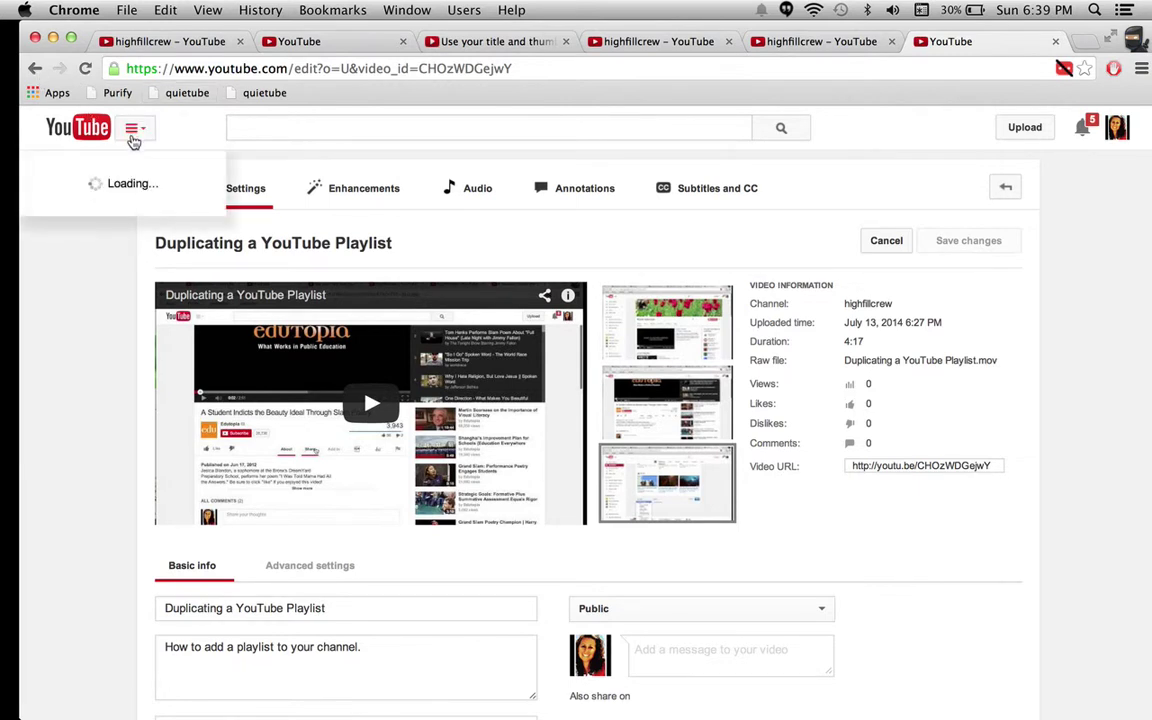
left_click(100, 200)
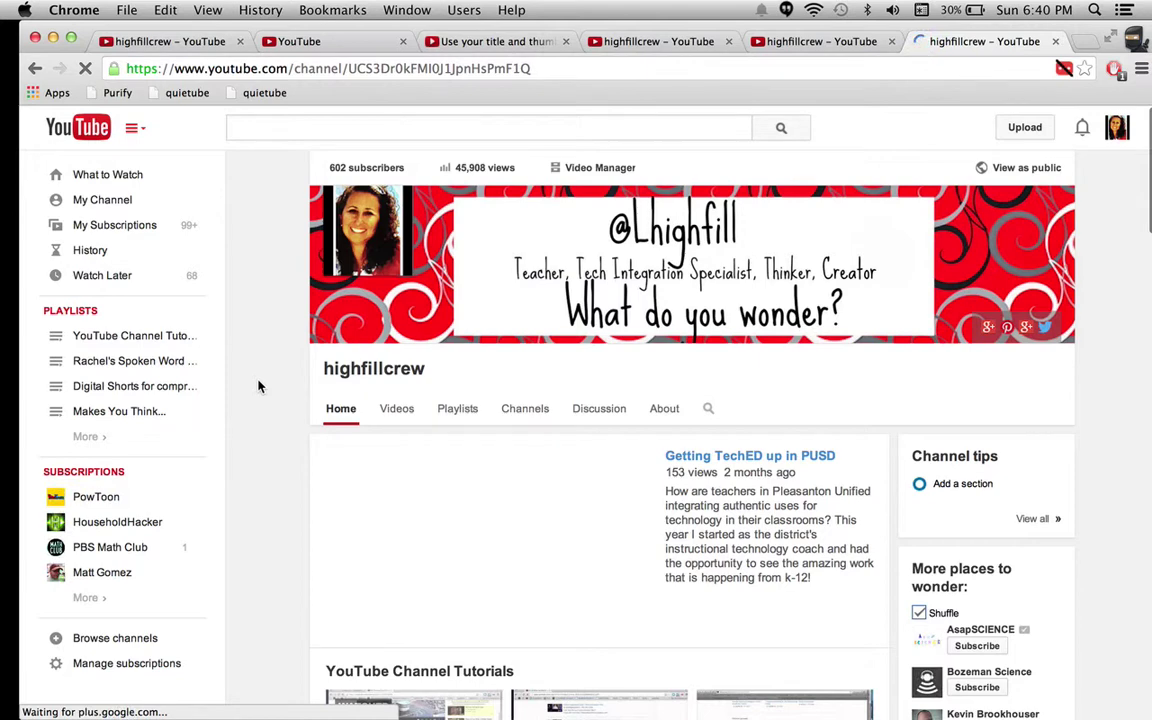
- Browse the channel's "YouTube Channel Tutorials" section to its end and open the full playlist
scroll(258, 386, "down", 3)
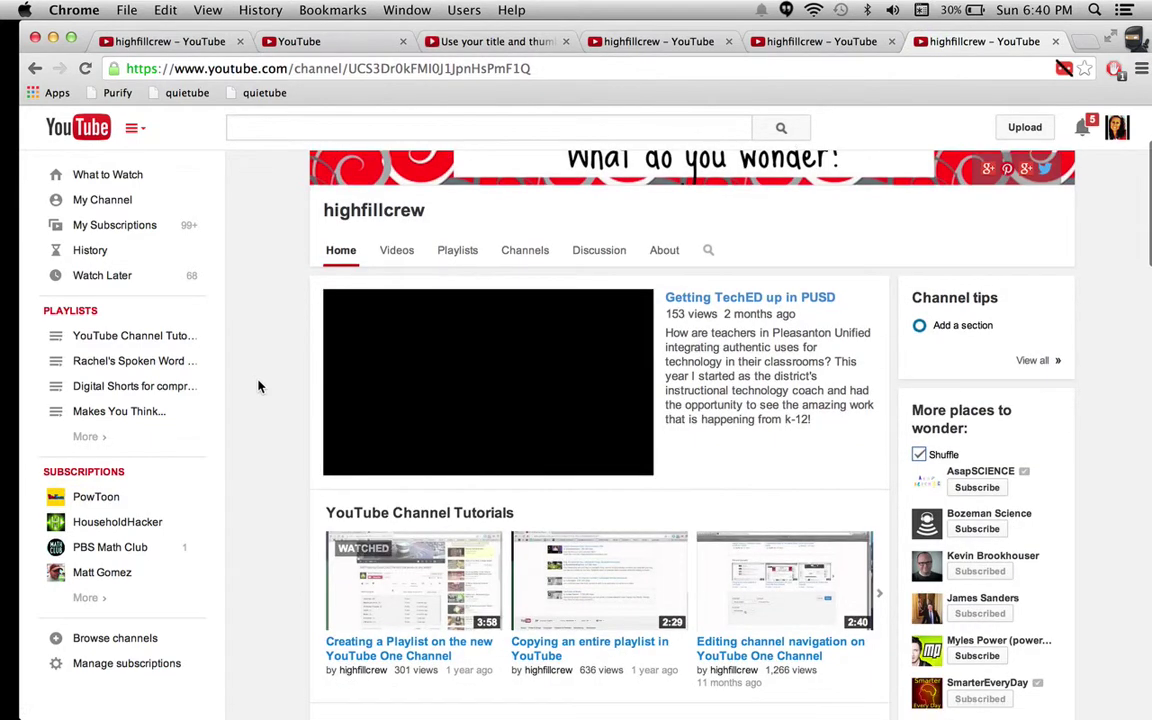
scroll(258, 386, "down", 1)
scroll(258, 386, "down", 2)
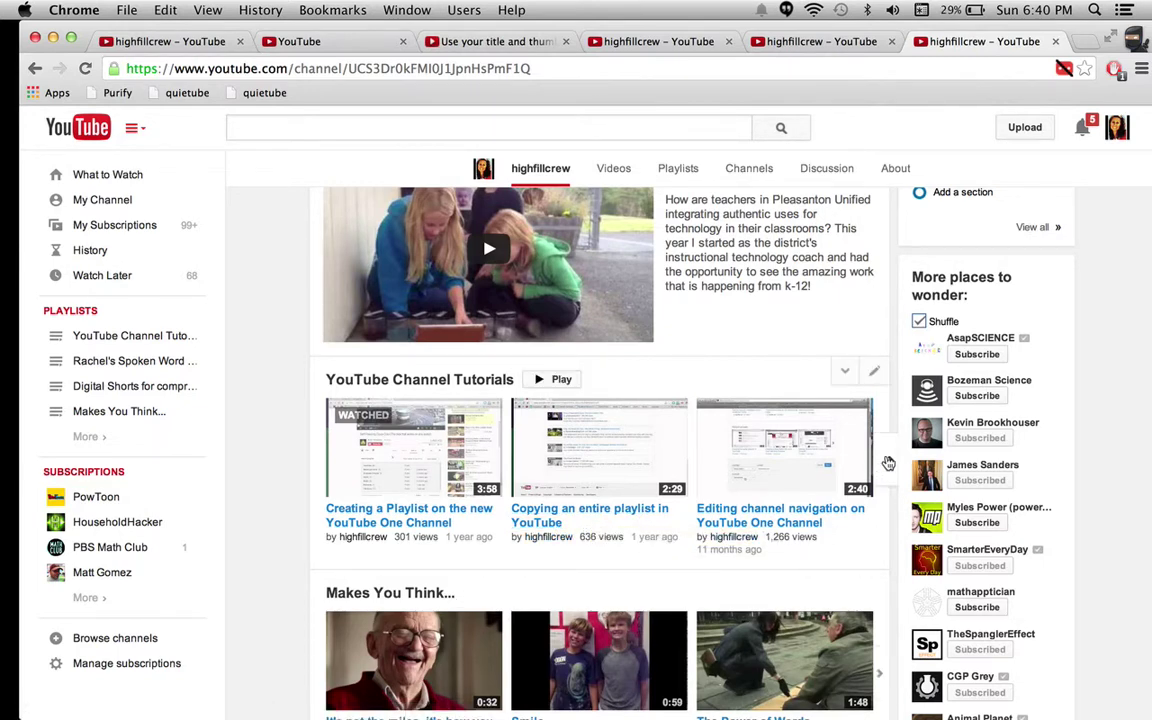
left_click(888, 463)
left_click(888, 463)
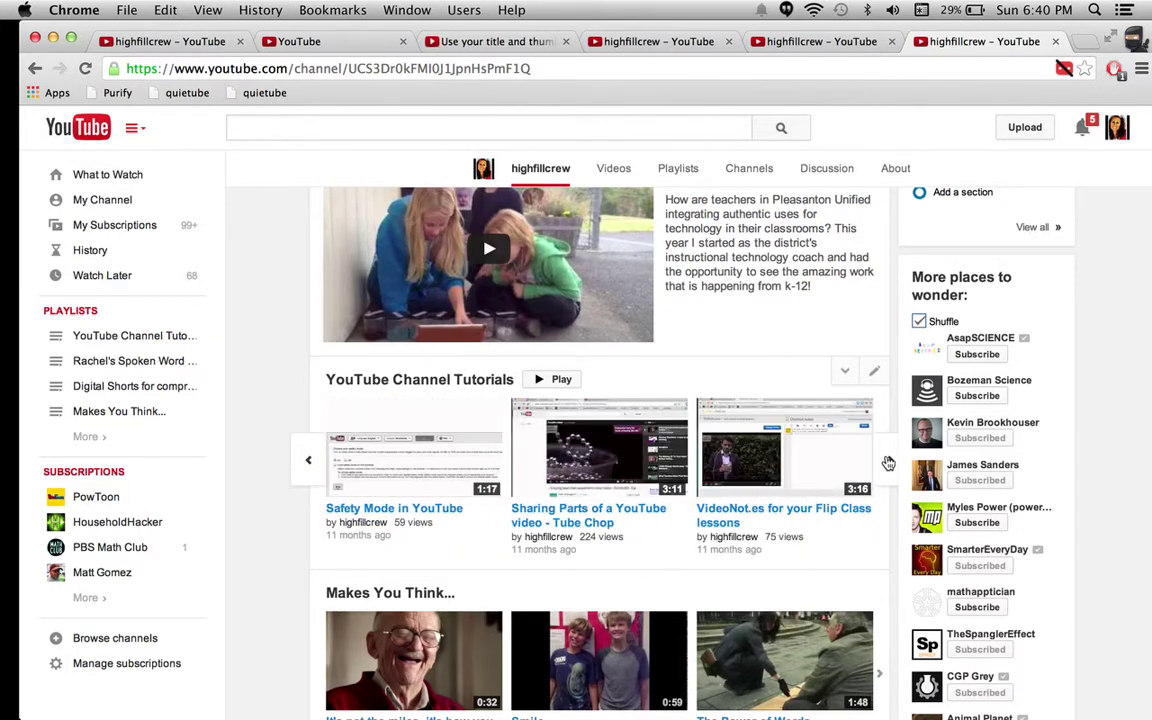
left_click(888, 463)
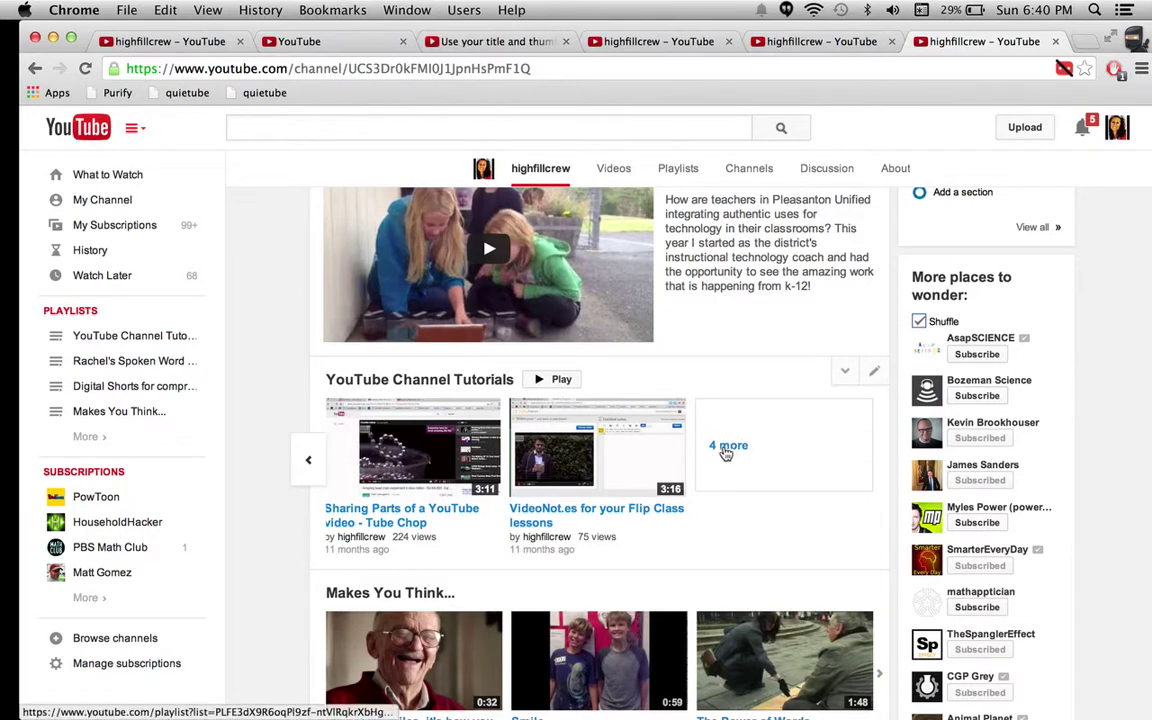
left_click(729, 447)
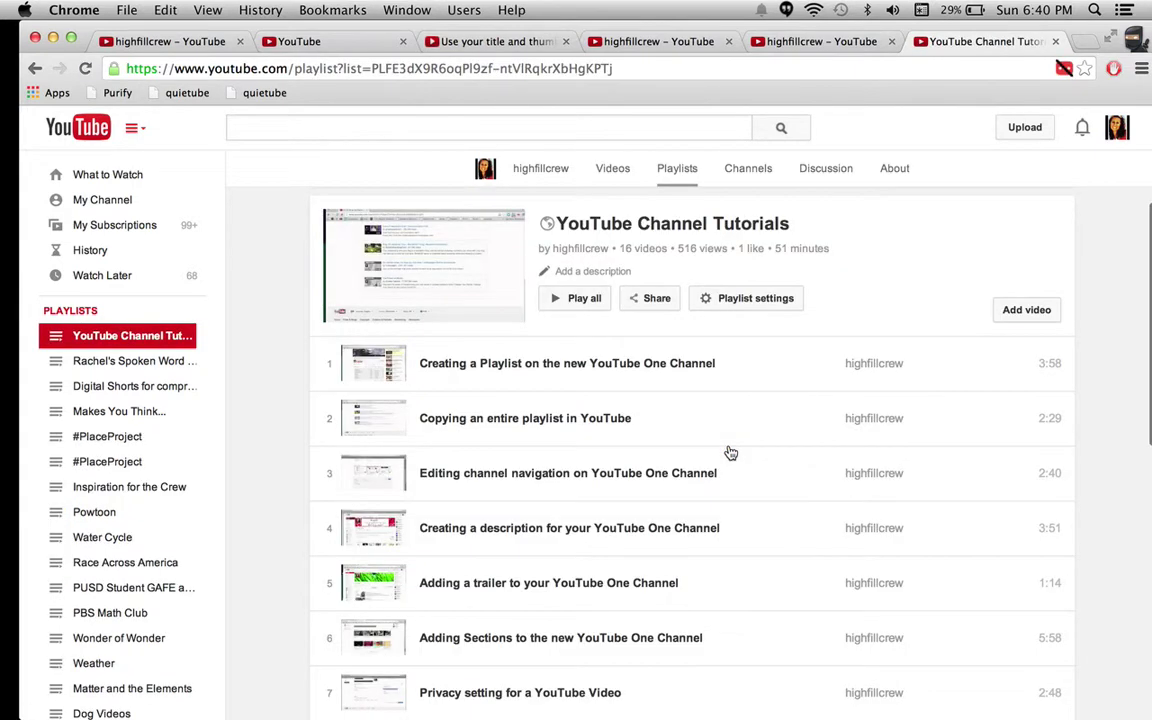
- Move "Uploading a video to YouTube" up to position 7 in the playlist, directly below "Adding Sections to the new YouTube One Channel"
scroll(279, 484, "down", 3)
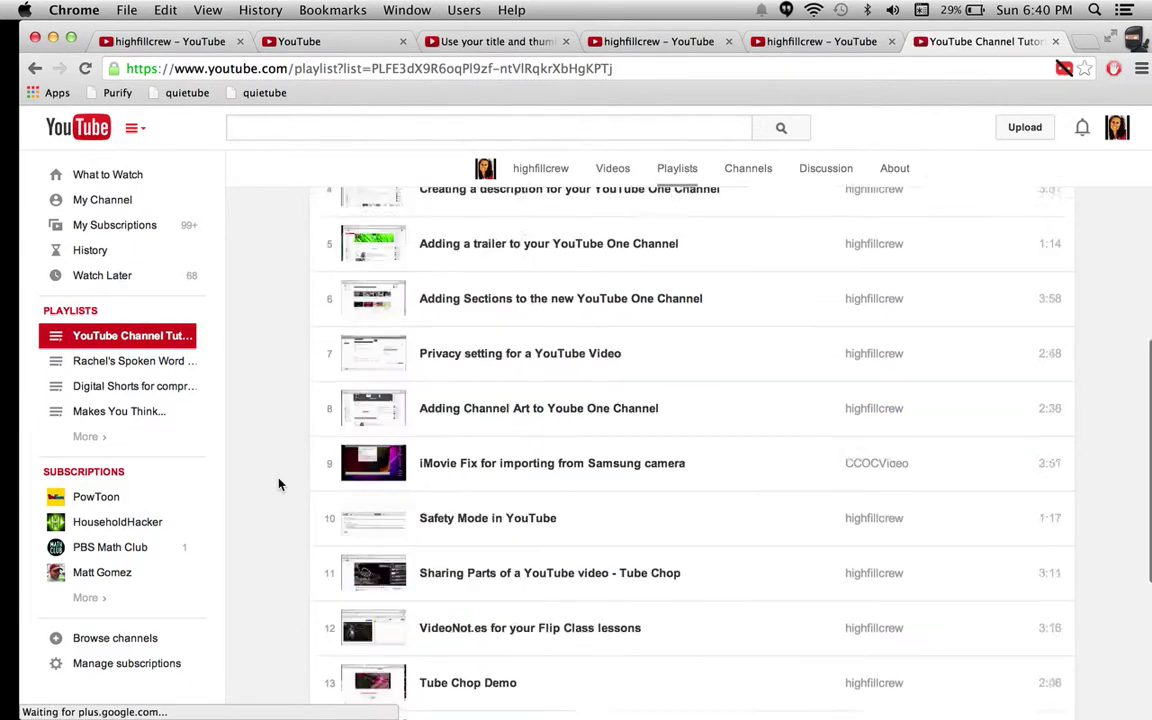
scroll(280, 482, "down", 5)
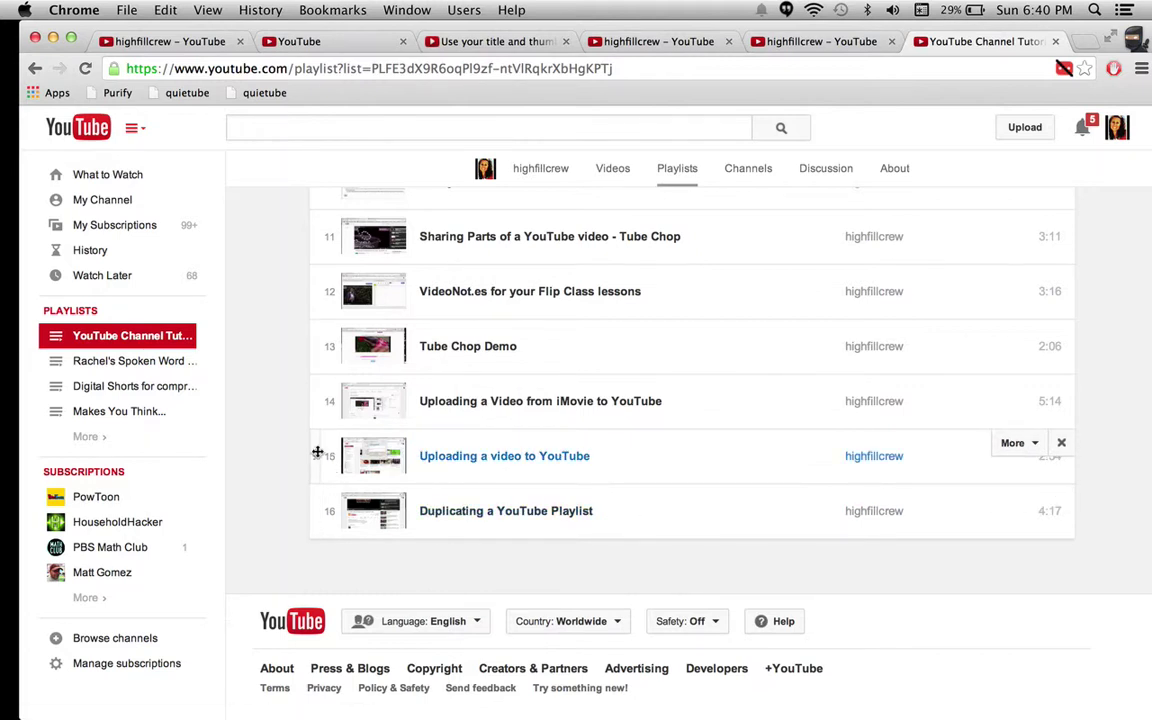
left_click_drag(316, 452, 312, 231)
scroll(280, 227, "up", 5)
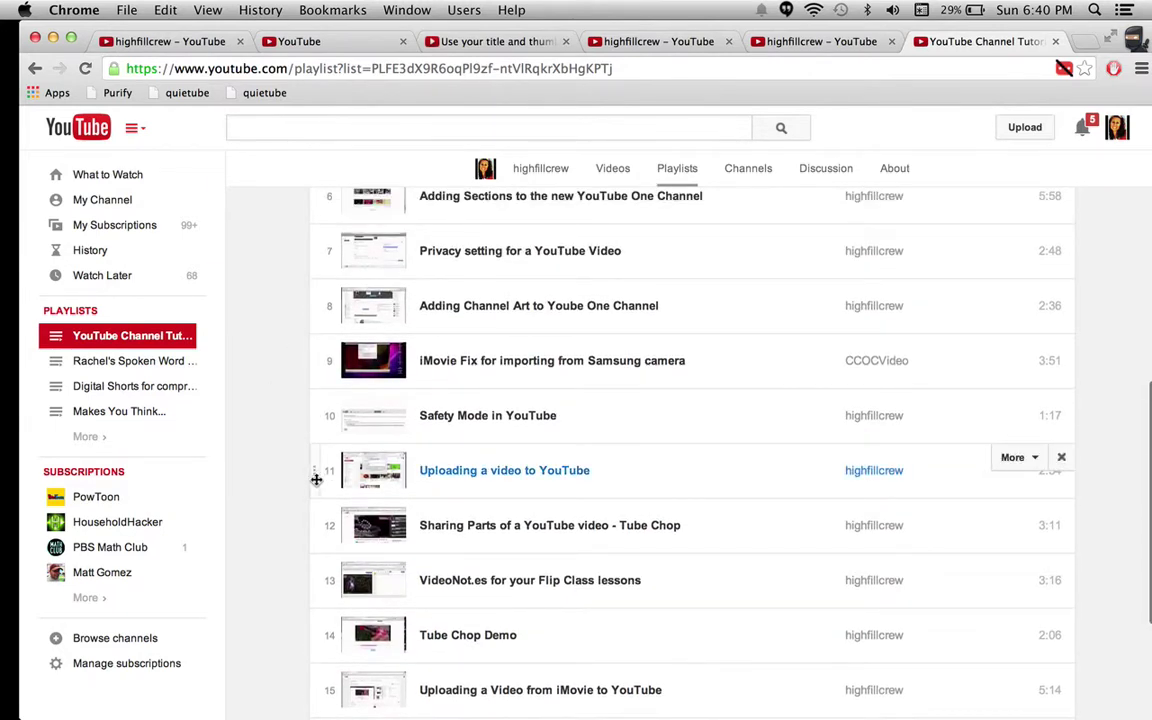
left_click_drag(316, 479, 323, 260)
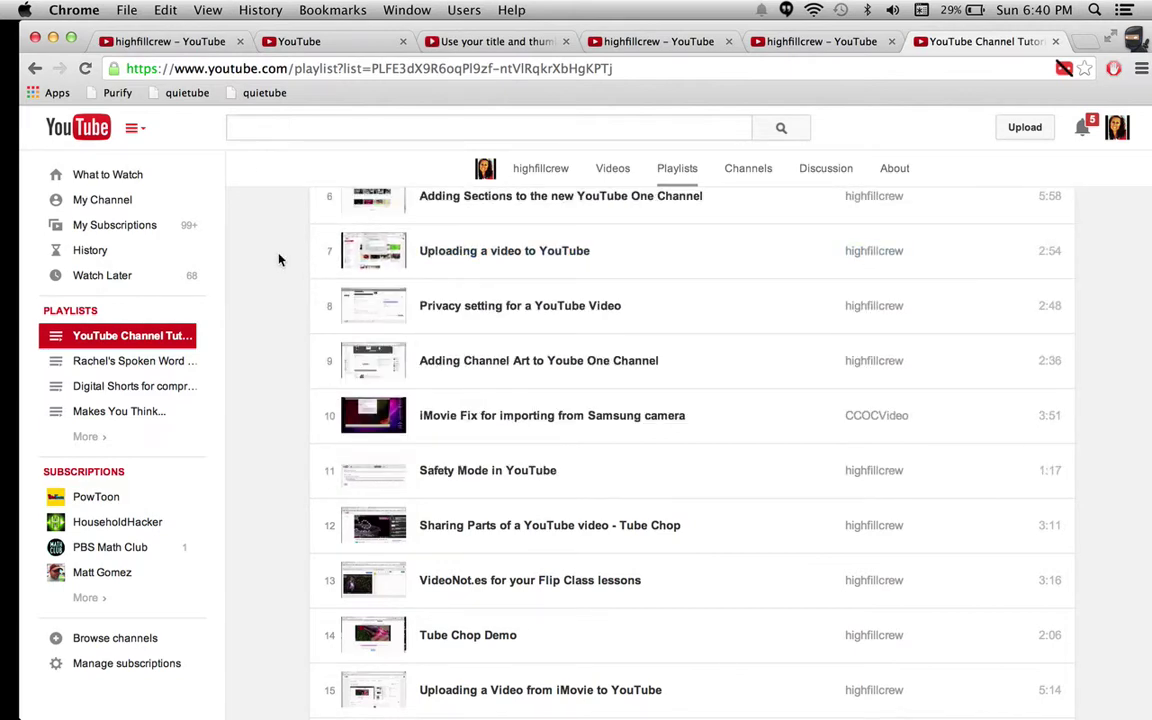
scroll(279, 260, "up", 5)
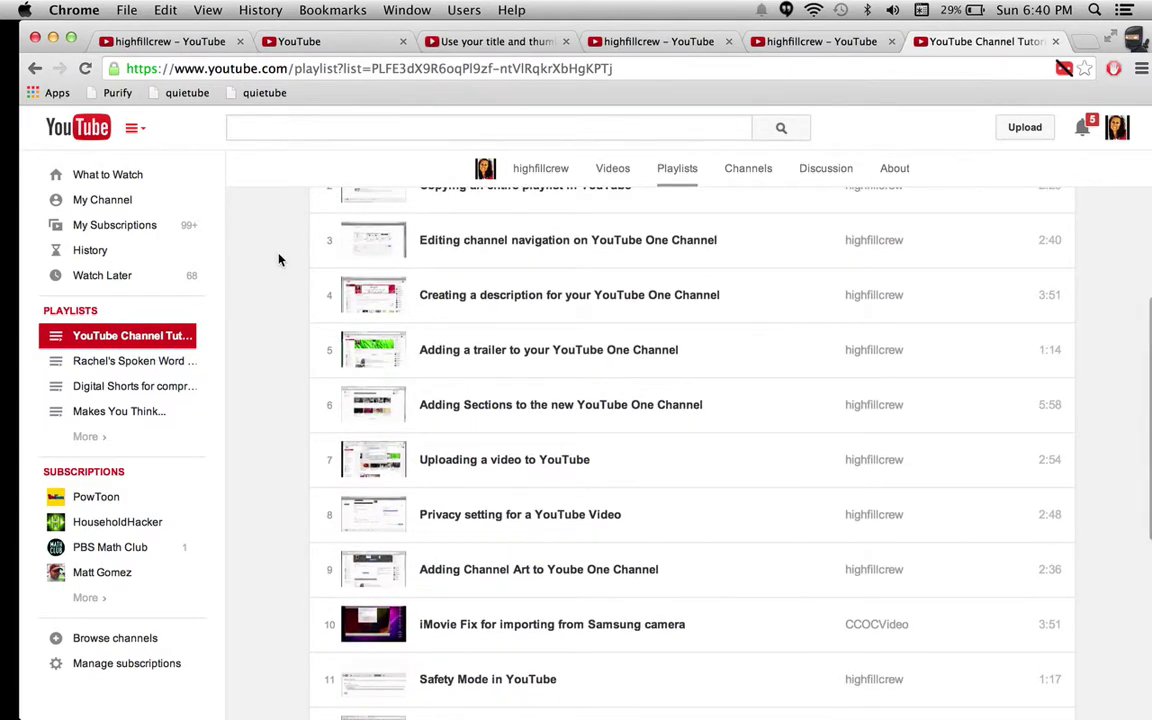